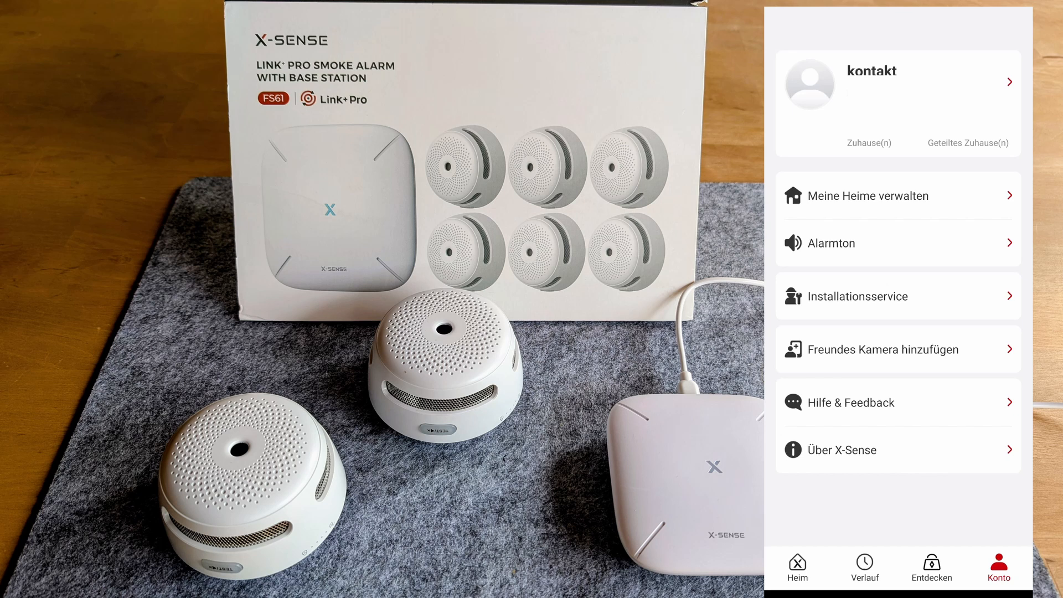
Open the form for inviting a new user to the jHaus home from the account's home management
{"action": "left_click", "coordinate": [797, 567]}
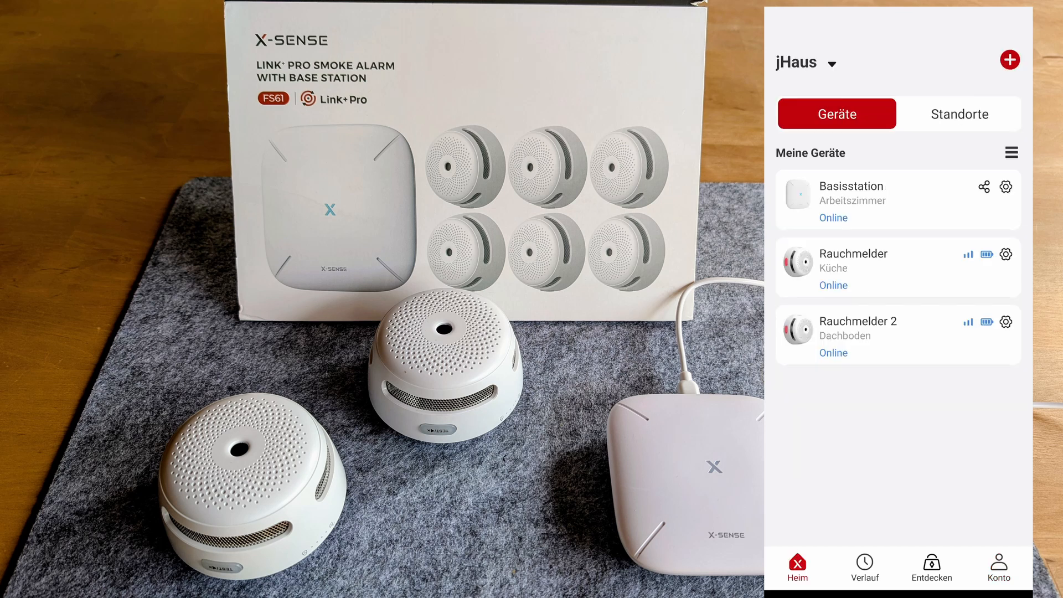
{"action": "left_click", "coordinate": [999, 568]}
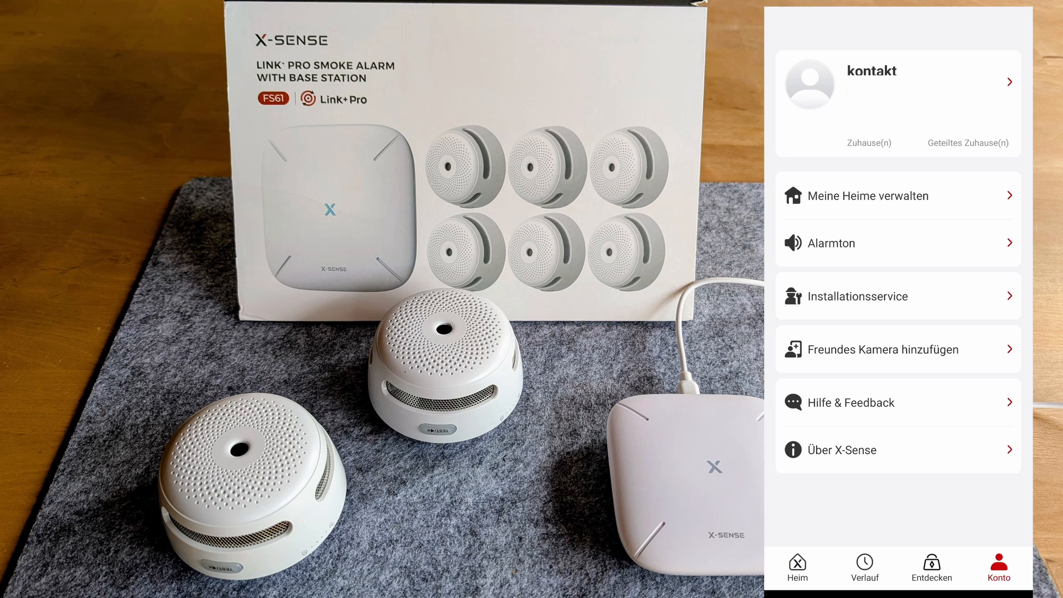
{"action": "left_click", "coordinate": [898, 196]}
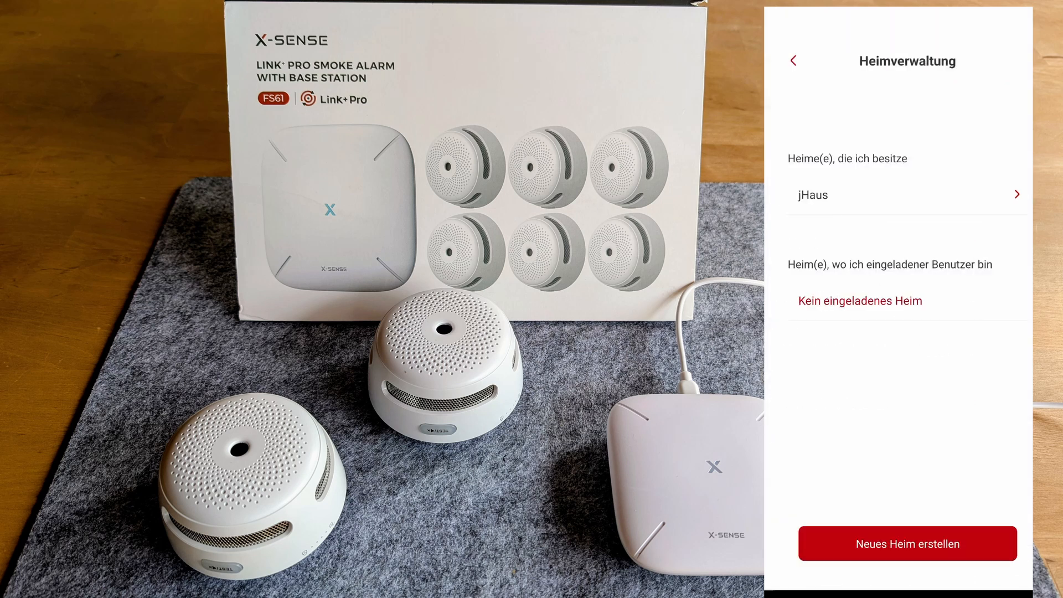
{"action": "left_click", "coordinate": [897, 194]}
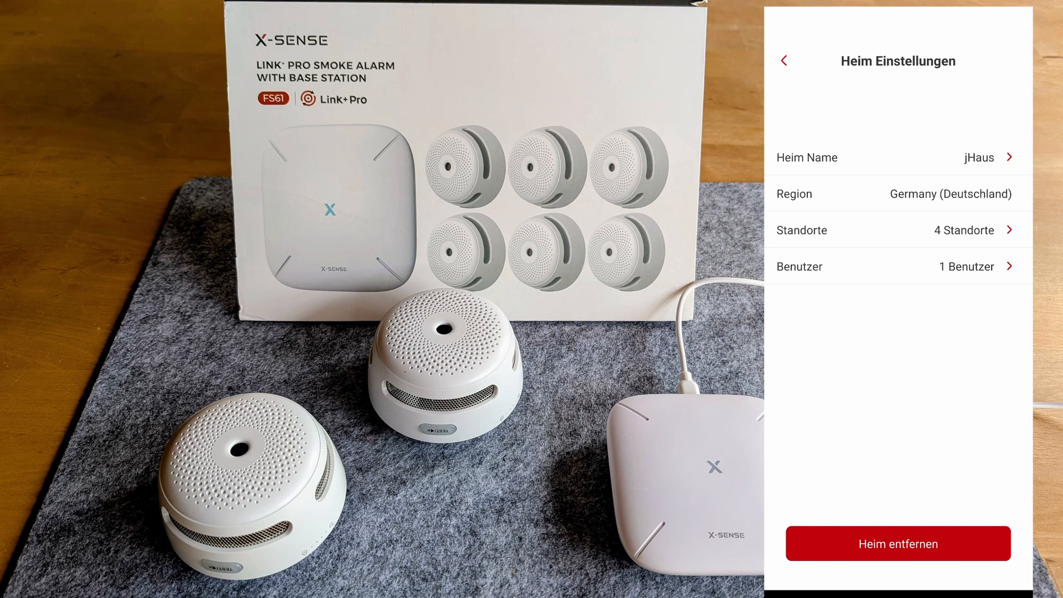
{"action": "left_click", "coordinate": [898, 266]}
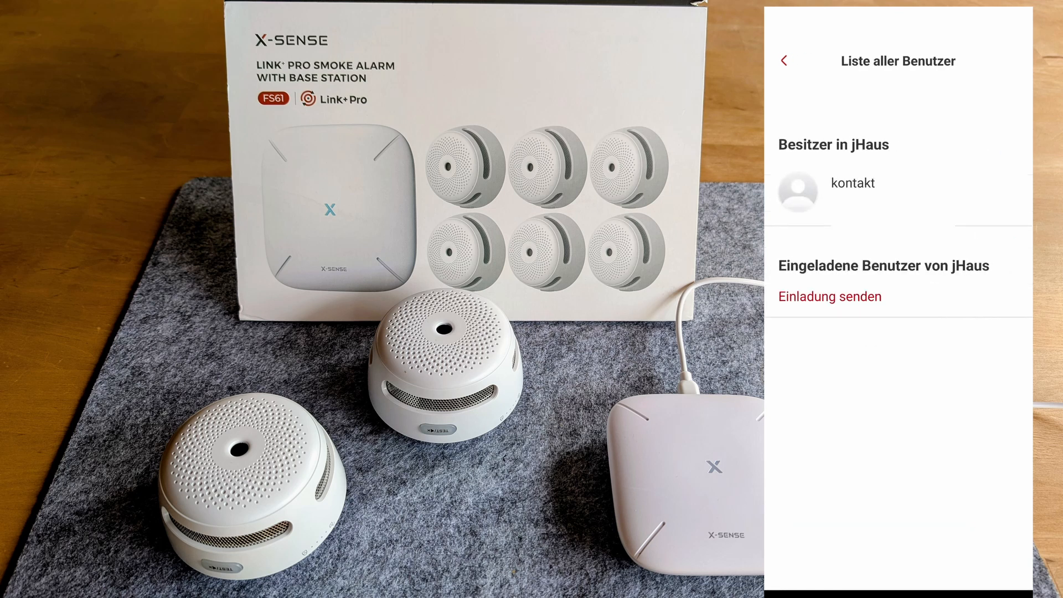
{"action": "left_click", "coordinate": [830, 297]}
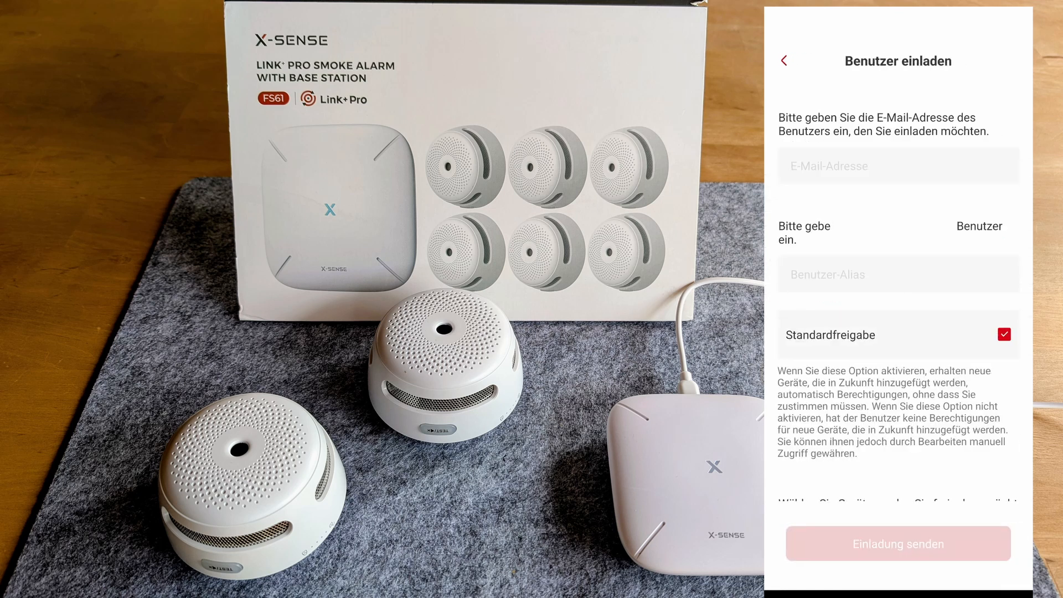
Fill in the invited user's e-mail address and set the user alias to HAaccount
{"action": "left_click", "coordinate": [898, 166]}
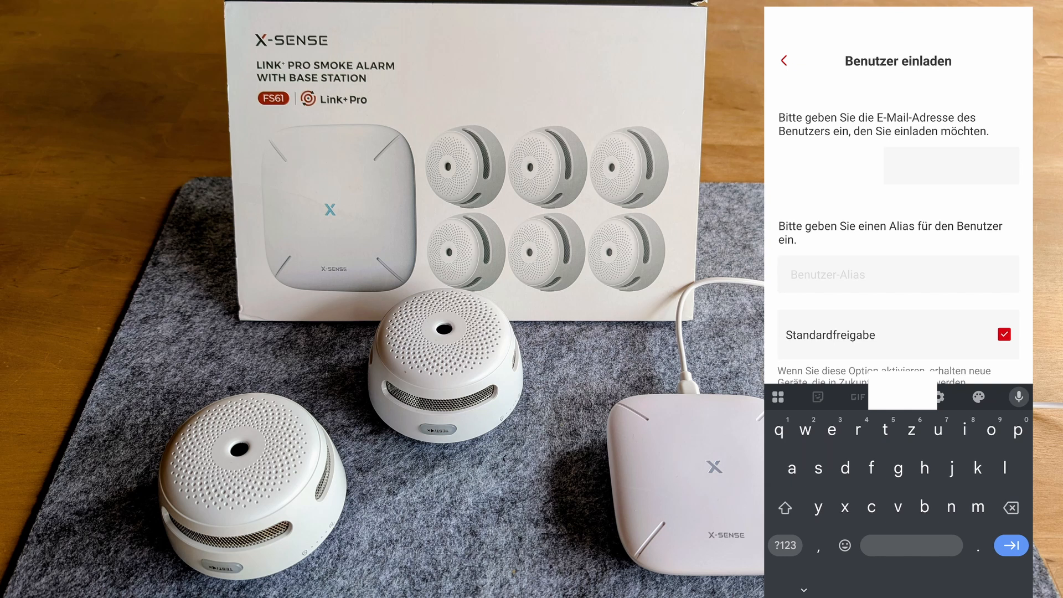
{"action": "type", "text": "webse"}
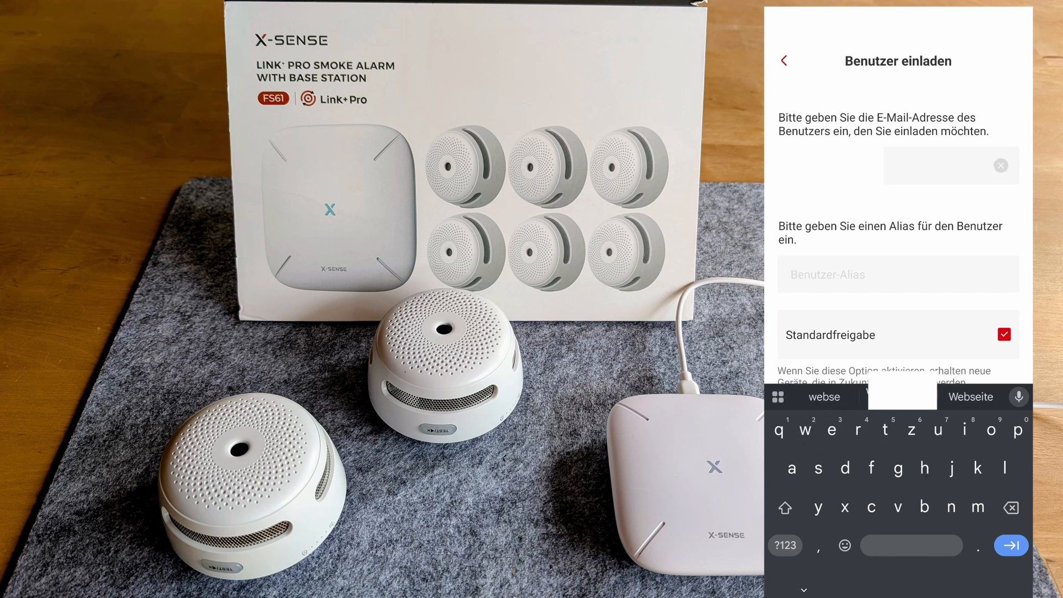
{"action": "left_click", "coordinate": [903, 396]}
{"action": "left_click", "coordinate": [898, 275]}
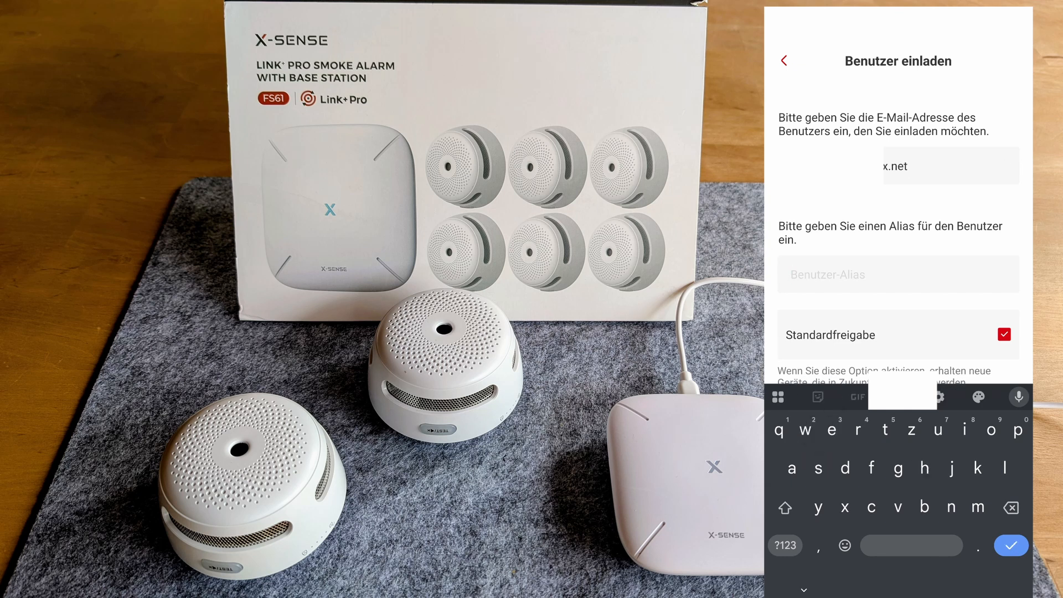
{"action": "type", "text": "HA"}
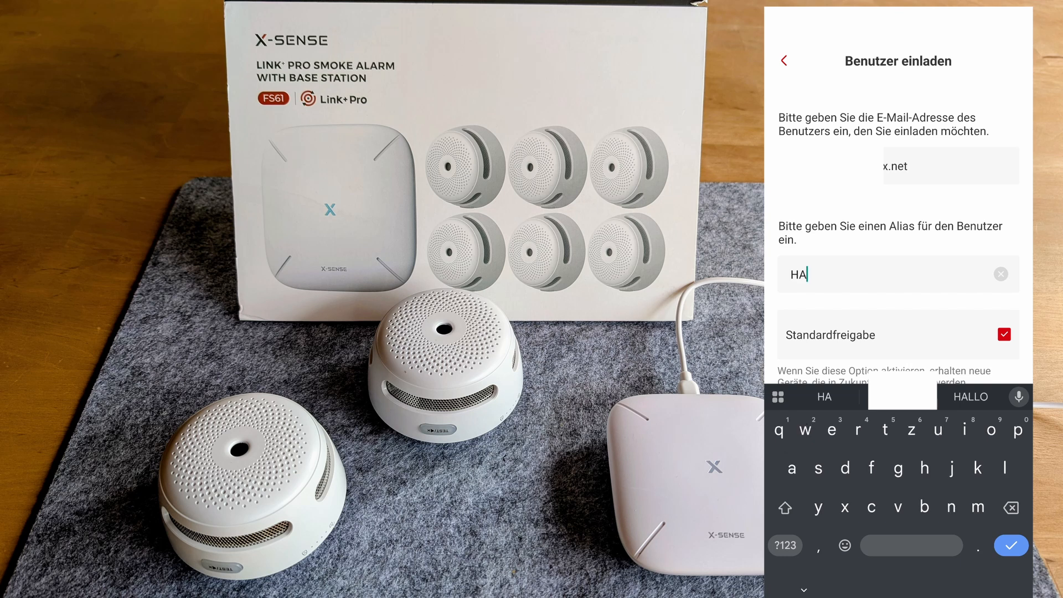
{"action": "type", "text": "account"}
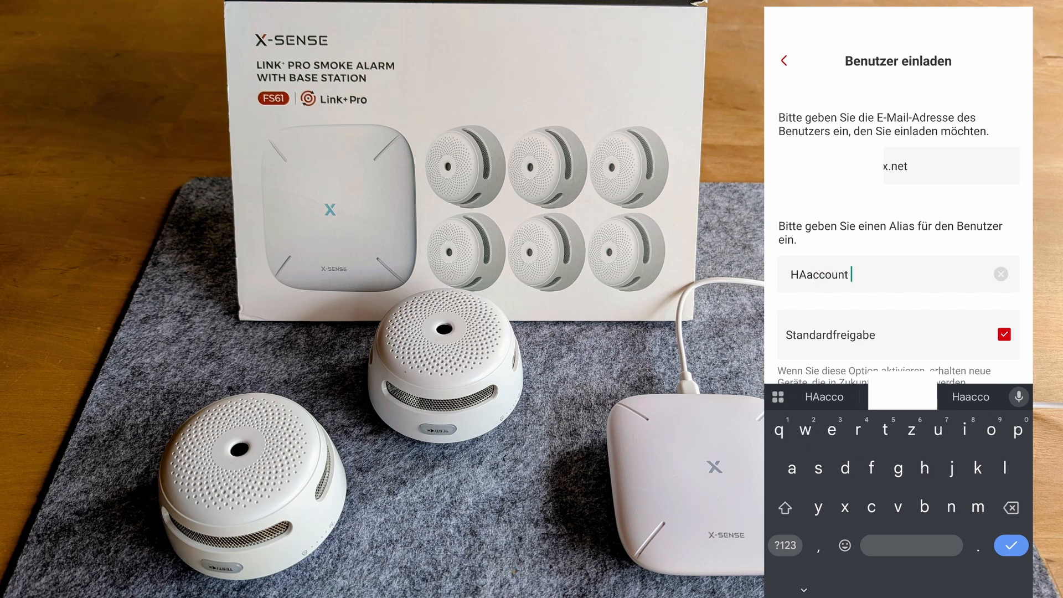
Share the Basisstation with its smoke detectors, send the invitation and close the notice
{"action": "scroll", "coordinate": [897, 221], "scroll_direction": "down", "scroll_amount": 3}
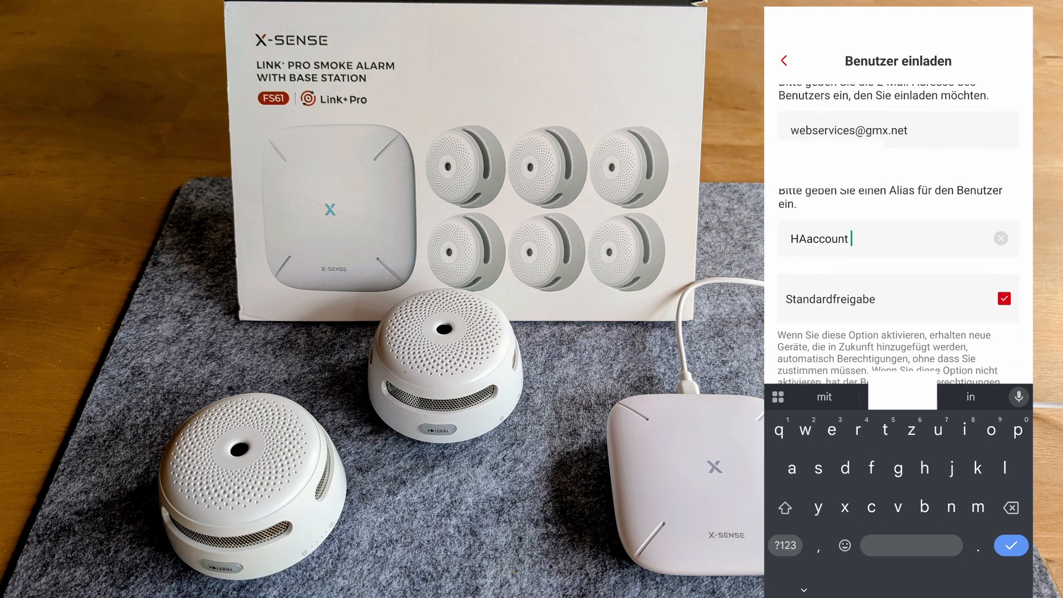
{"action": "scroll", "coordinate": [898, 221], "scroll_direction": "down", "scroll_amount": 1}
{"action": "key", "text": "Escape"}
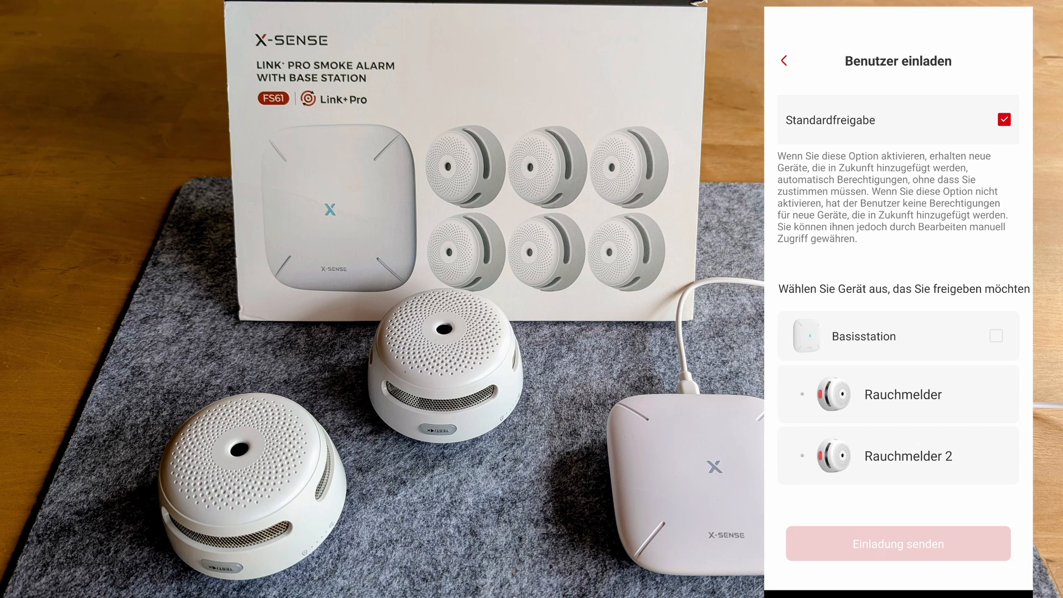
{"action": "left_click", "coordinate": [996, 335]}
{"action": "left_click", "coordinate": [898, 543]}
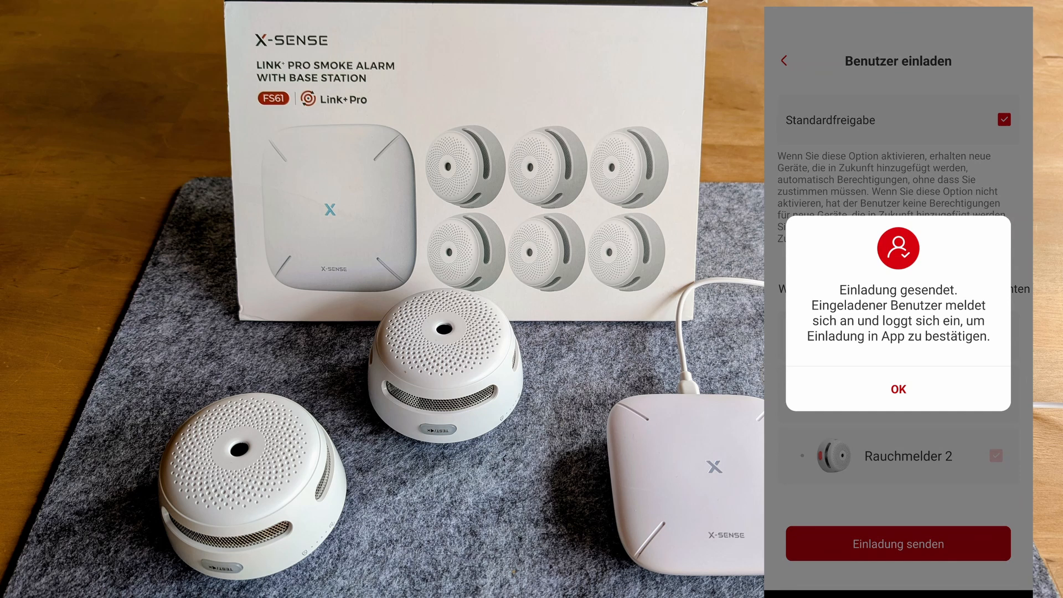
{"action": "left_click", "coordinate": [898, 389]}
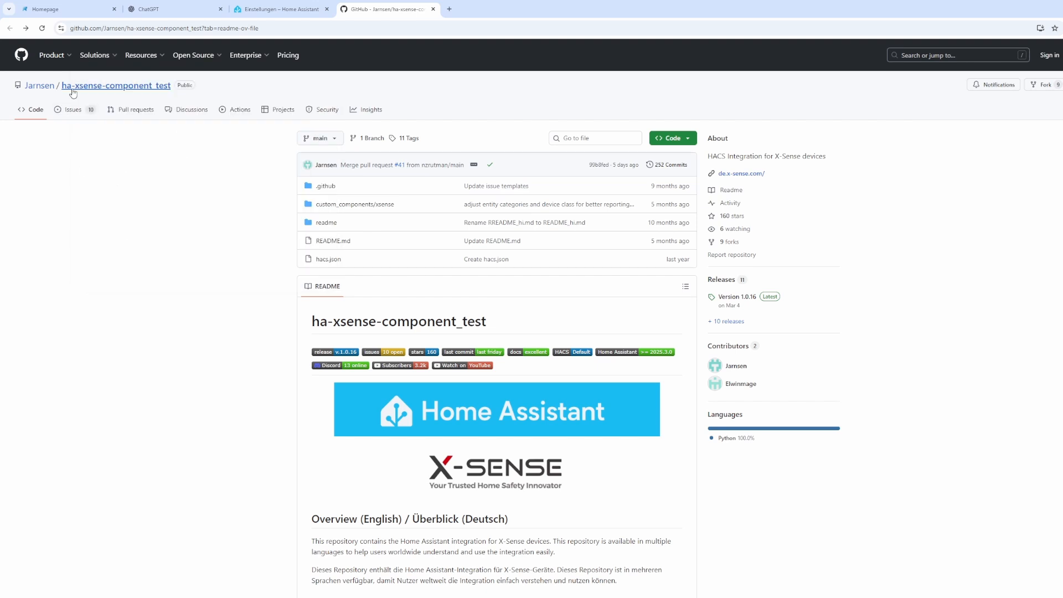
Open the German README from the language list of the ha-xsense-component_test repository on GitHub
{"action": "left_click", "coordinate": [96, 26]}
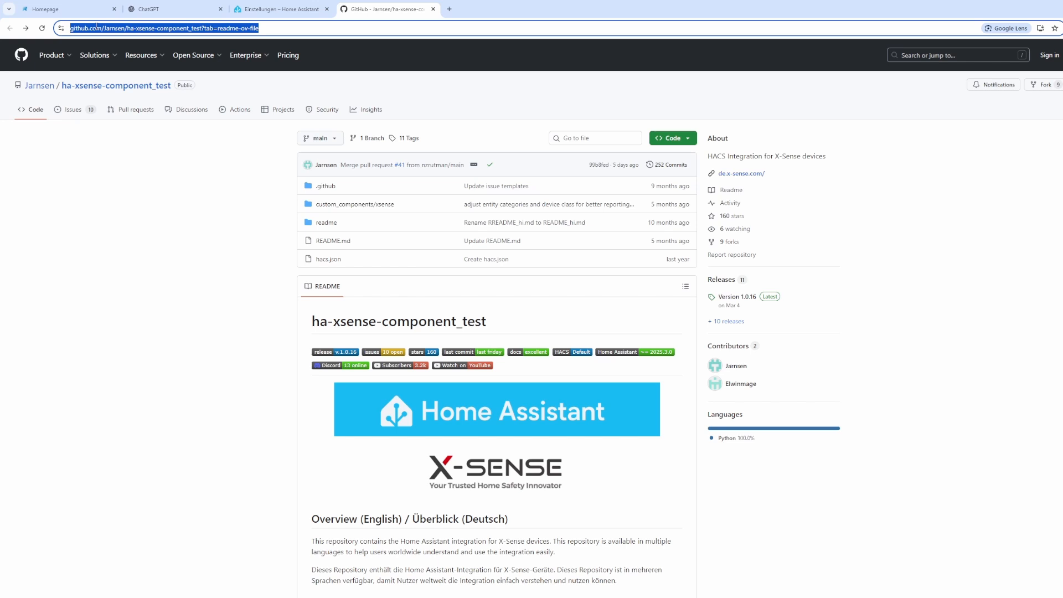
{"action": "scroll", "coordinate": [221, 285], "scroll_direction": "down", "scroll_amount": 3}
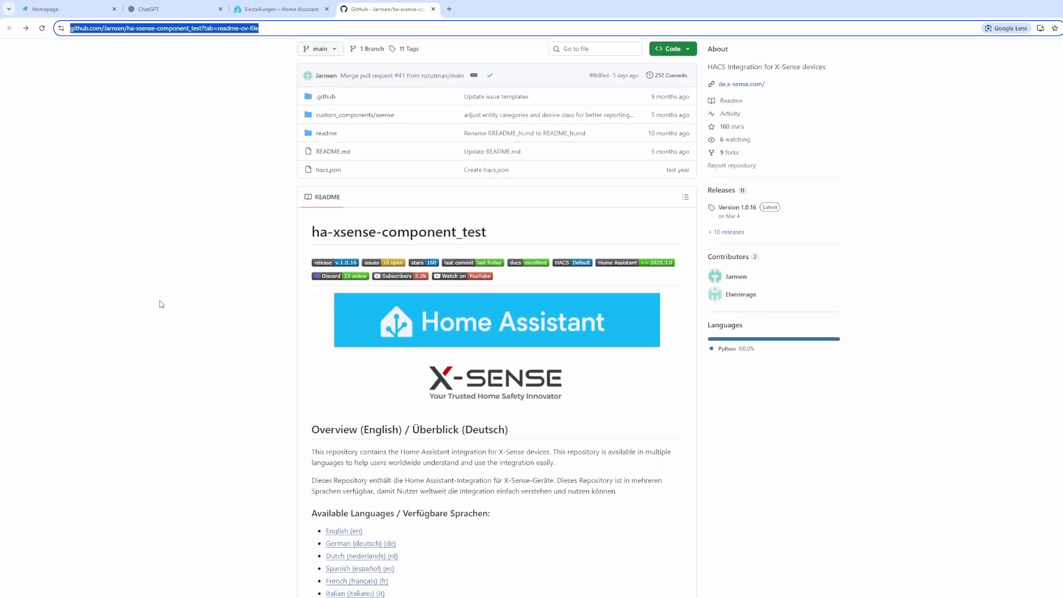
{"action": "scroll", "coordinate": [161, 304], "scroll_direction": "down", "scroll_amount": 2}
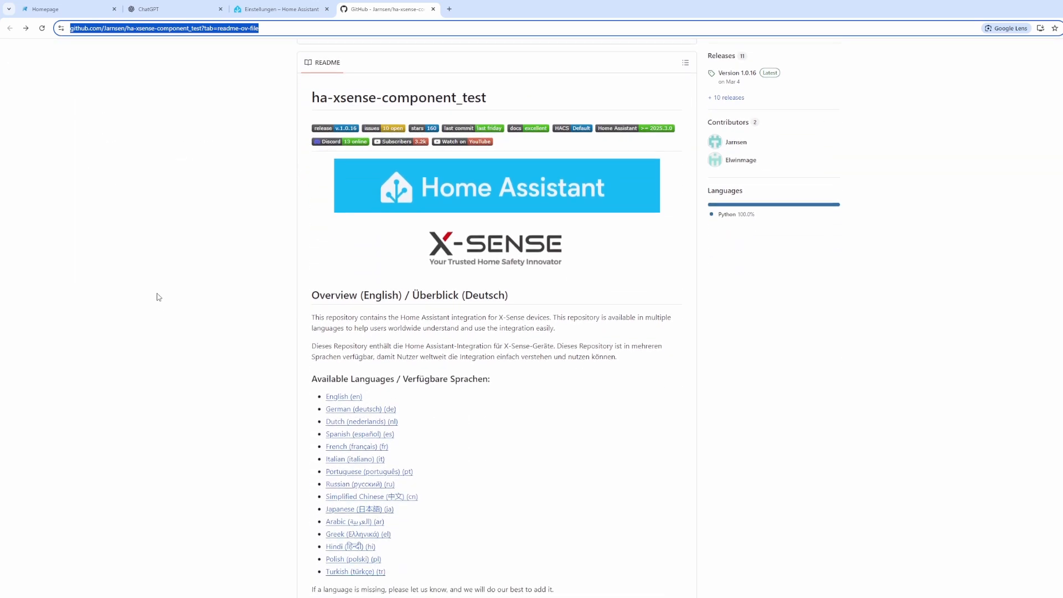
{"action": "scroll", "coordinate": [159, 296], "scroll_direction": "down", "scroll_amount": 2}
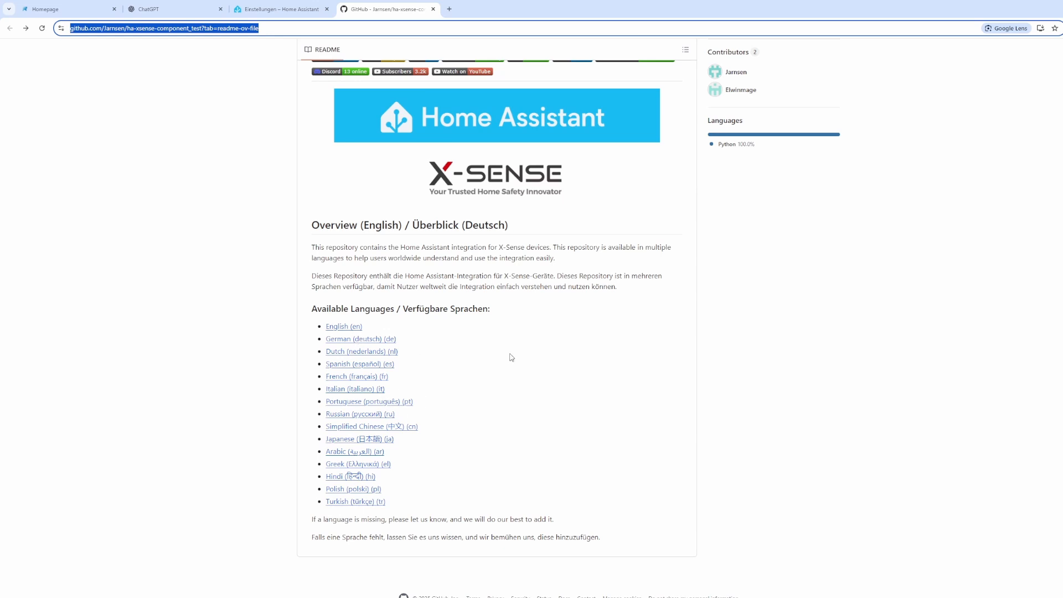
{"action": "left_click", "coordinate": [356, 340]}
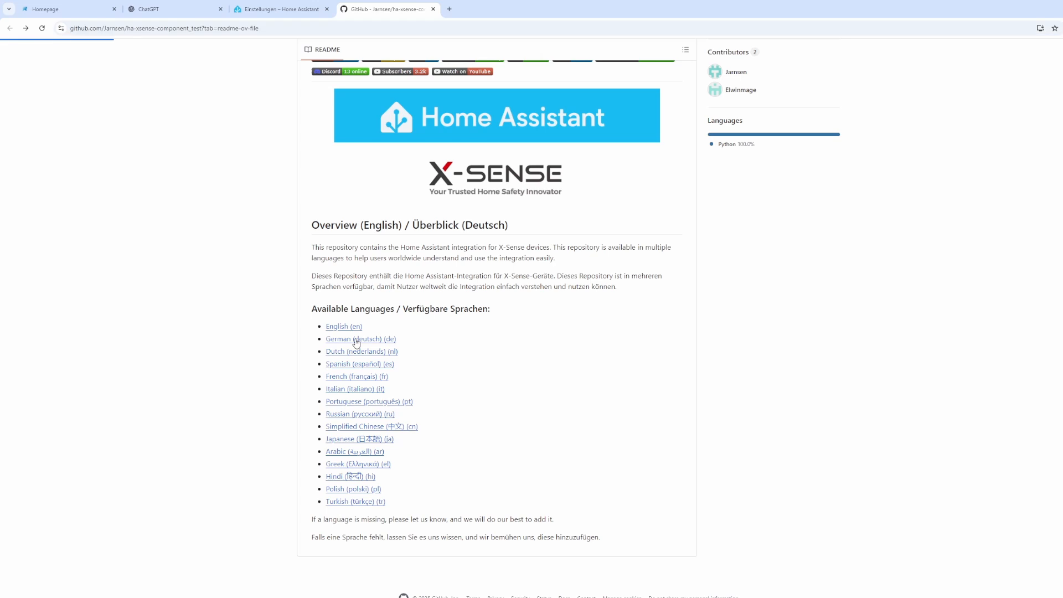
Read the German README's functions, requirements and preparation notes on the second account and device sharing
{"action": "scroll", "coordinate": [834, 337], "scroll_direction": "down", "scroll_amount": 3}
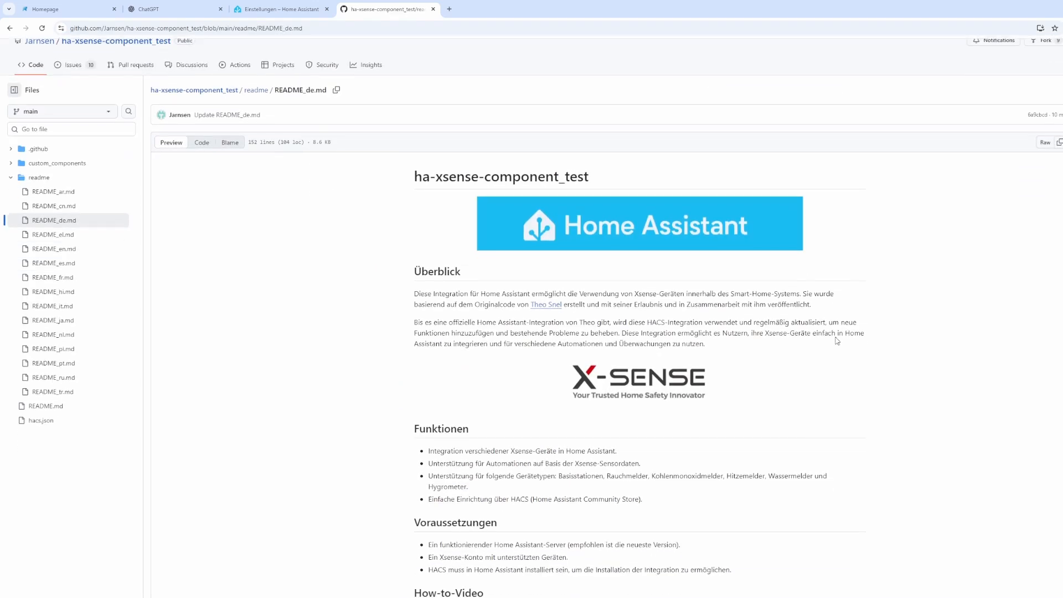
{"action": "scroll", "coordinate": [837, 338], "scroll_direction": "down", "scroll_amount": 3}
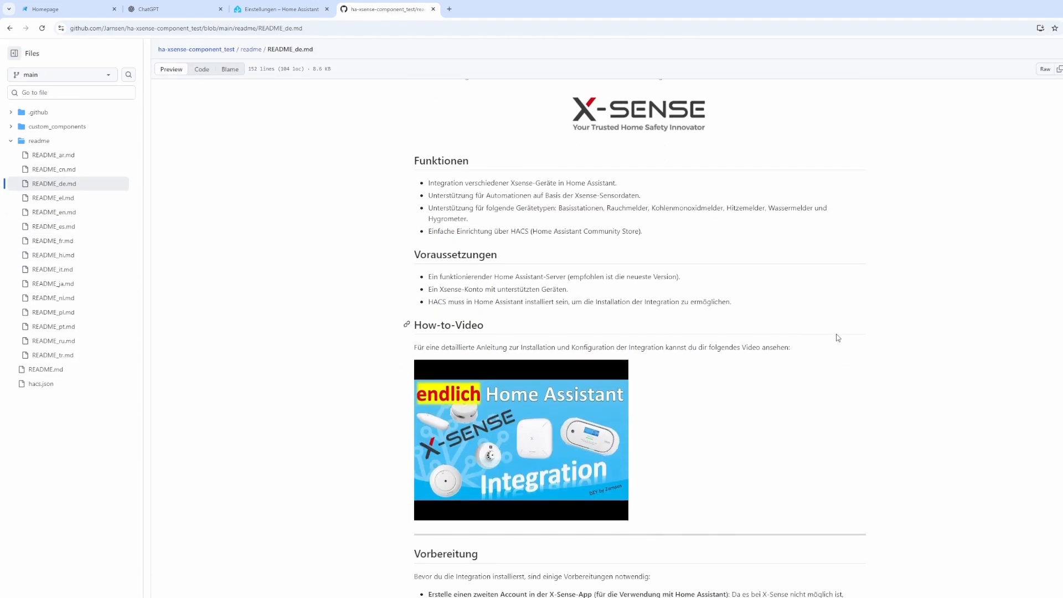
{"action": "scroll", "coordinate": [838, 337], "scroll_direction": "down", "scroll_amount": 5}
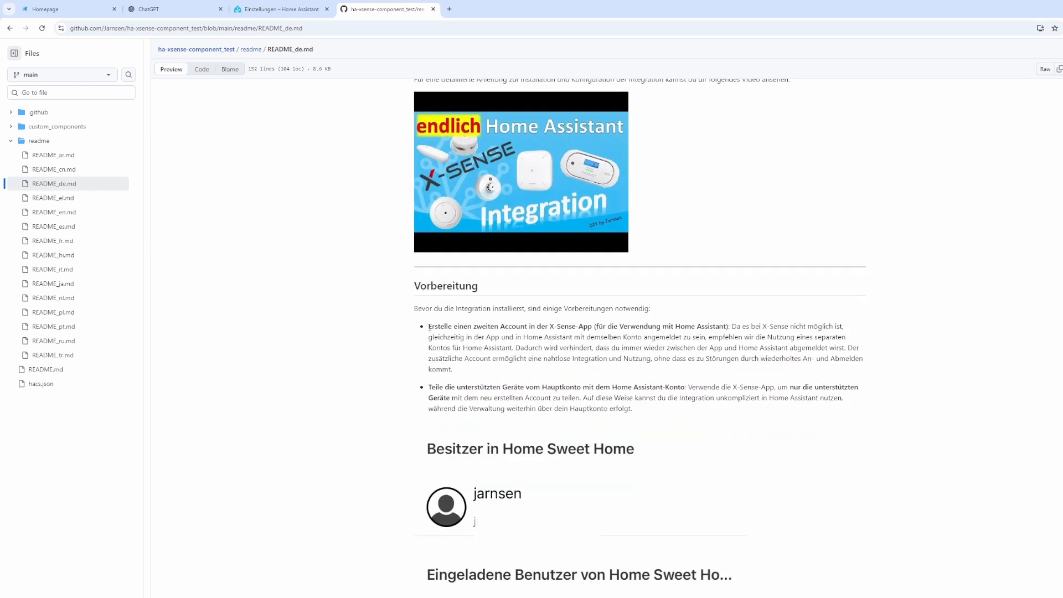
{"action": "left_click_drag", "start_coordinate": [429, 326], "coordinate": [729, 326]}
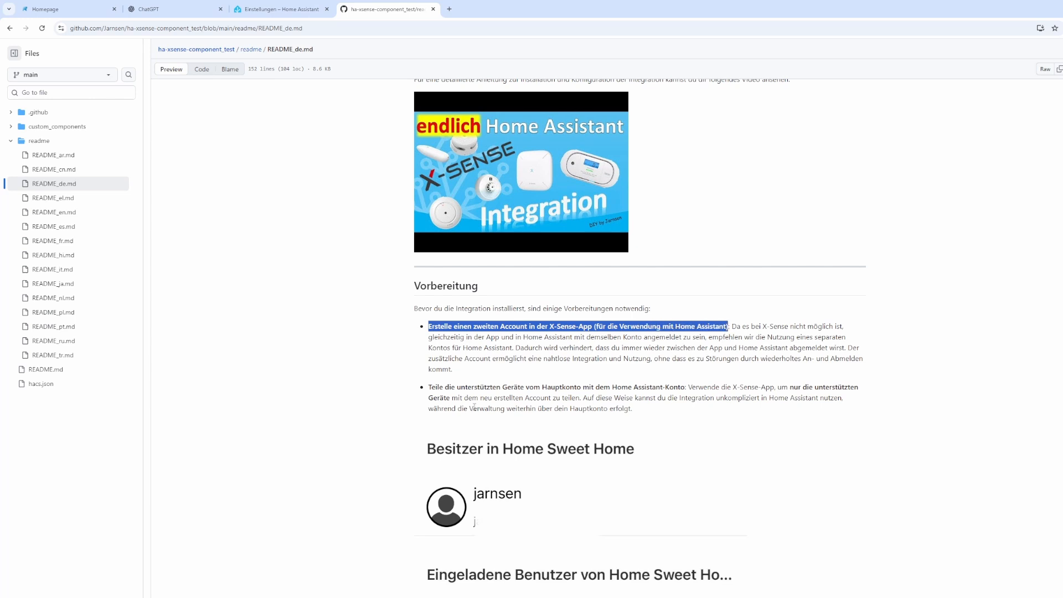
{"action": "left_click_drag", "start_coordinate": [430, 387], "coordinate": [785, 441]}
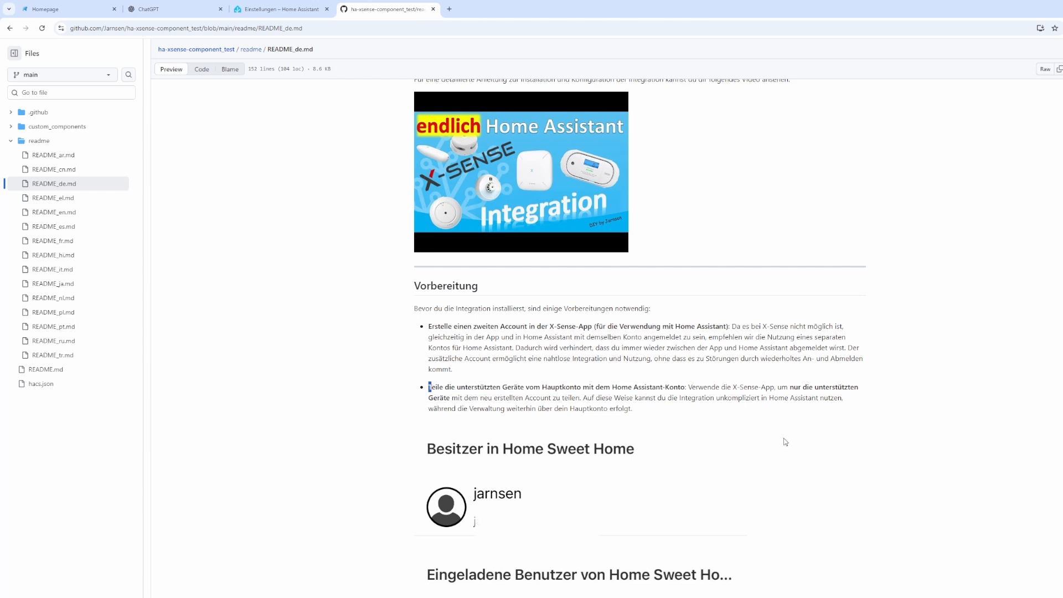
{"action": "scroll", "coordinate": [770, 440], "scroll_direction": "down", "scroll_amount": 8}
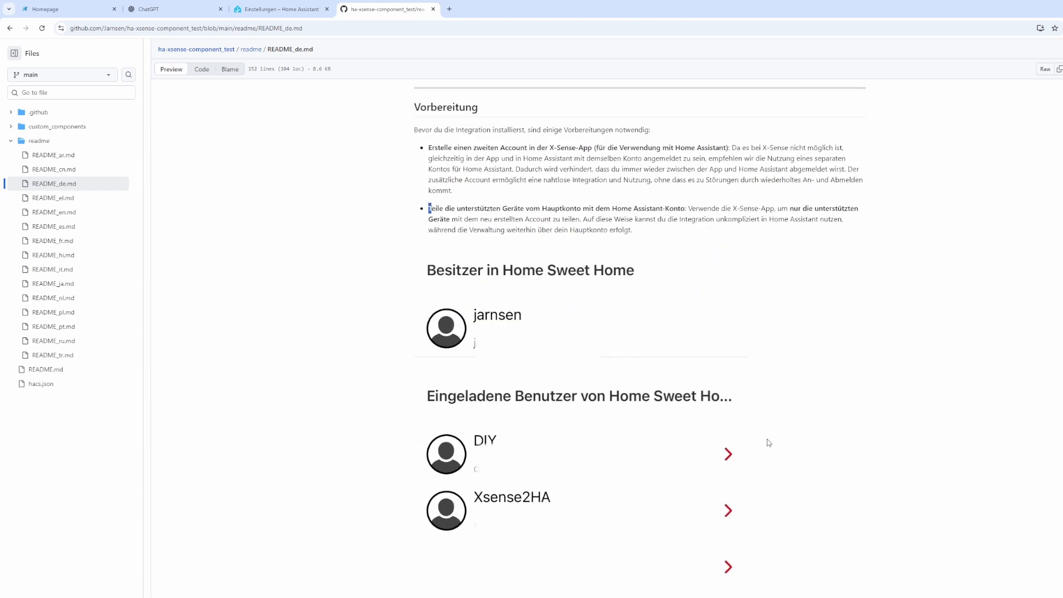
Copy the ha-xsense-component_test repository URL from the README's section on installing through HACS
{"action": "scroll", "coordinate": [772, 438], "scroll_direction": "down", "scroll_amount": 3}
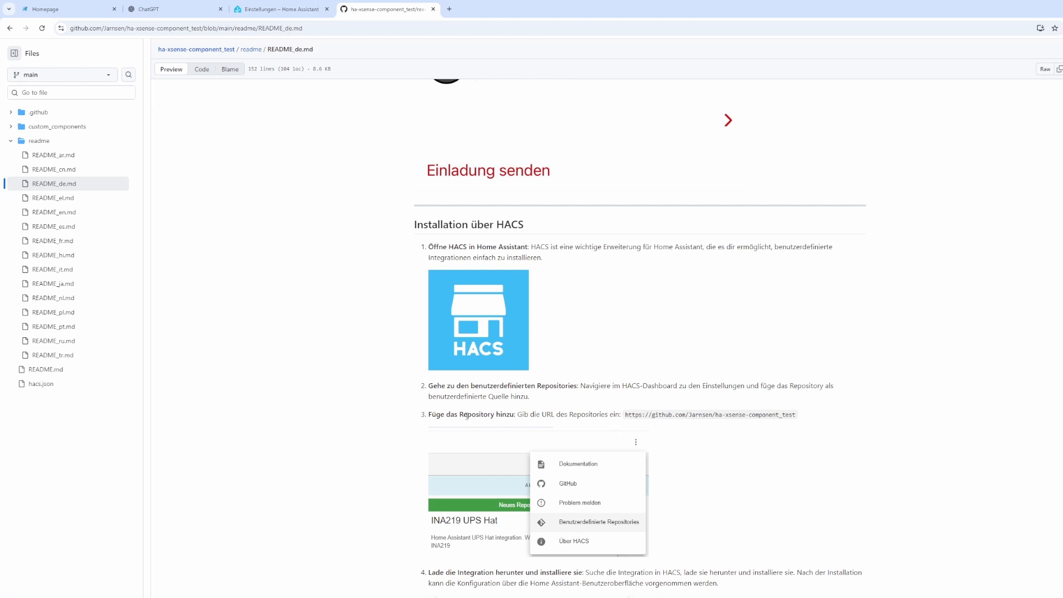
{"action": "left_click_drag", "start_coordinate": [464, 415], "coordinate": [529, 415]}
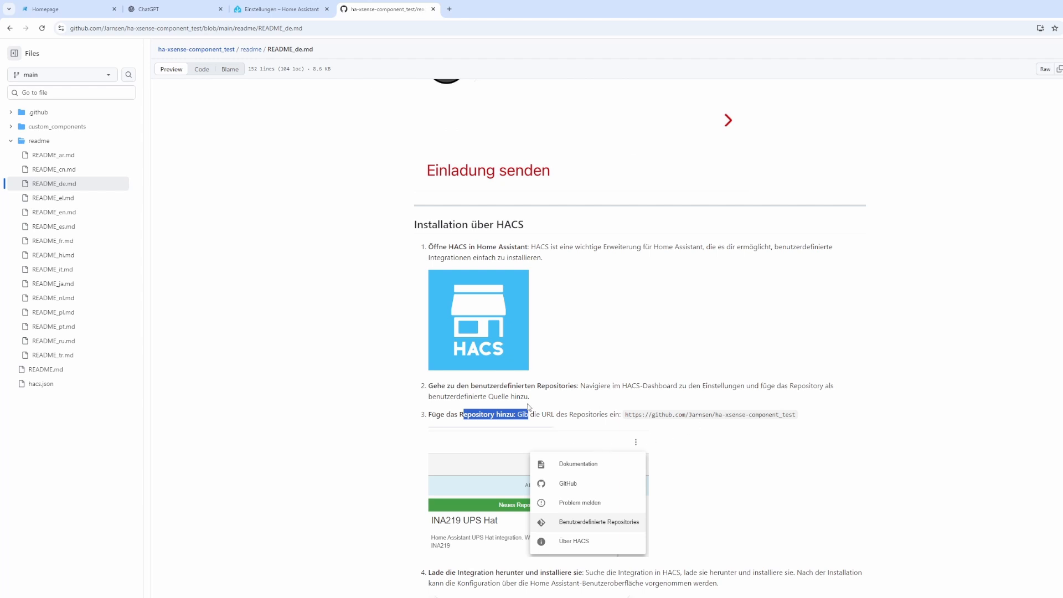
{"action": "left_click", "coordinate": [795, 414]}
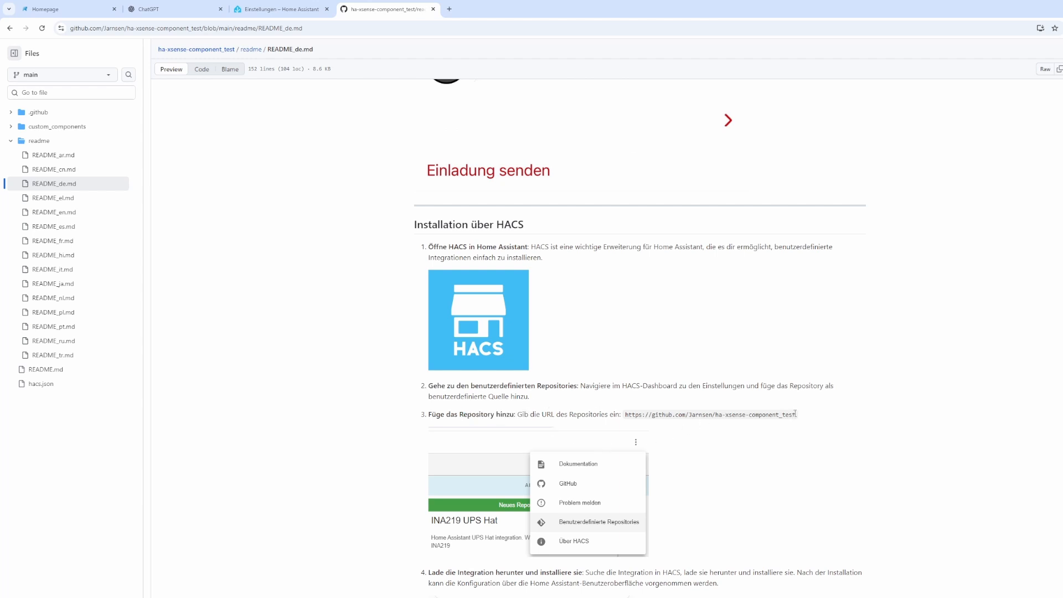
{"action": "left_click_drag", "start_coordinate": [795, 414], "coordinate": [626, 411]}
{"action": "key", "text": "ctrl+c"}
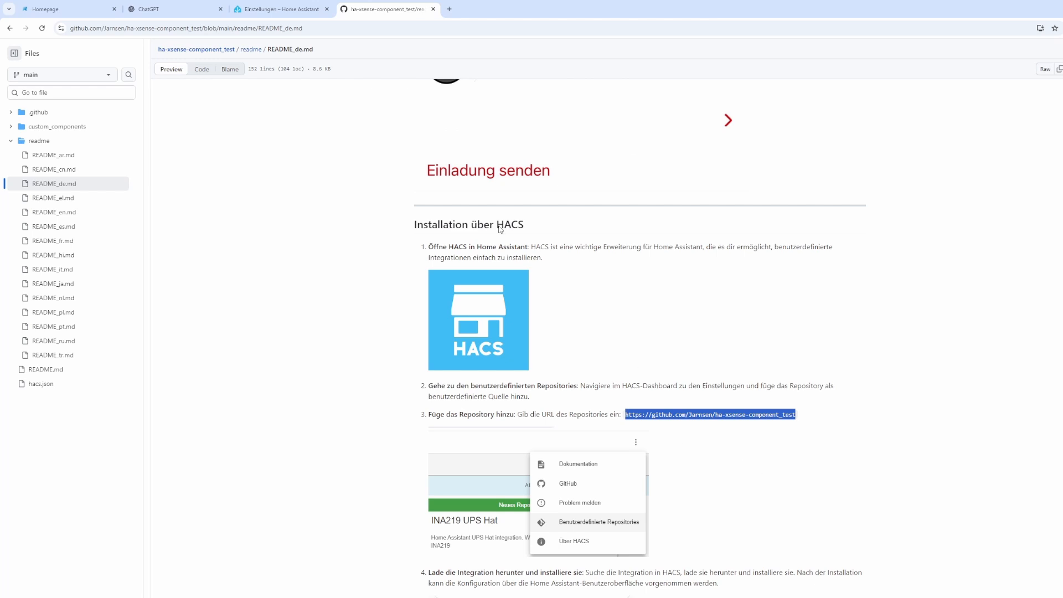
Switch back to Home Assistant and open the HACS store
{"action": "left_click", "coordinate": [279, 10]}
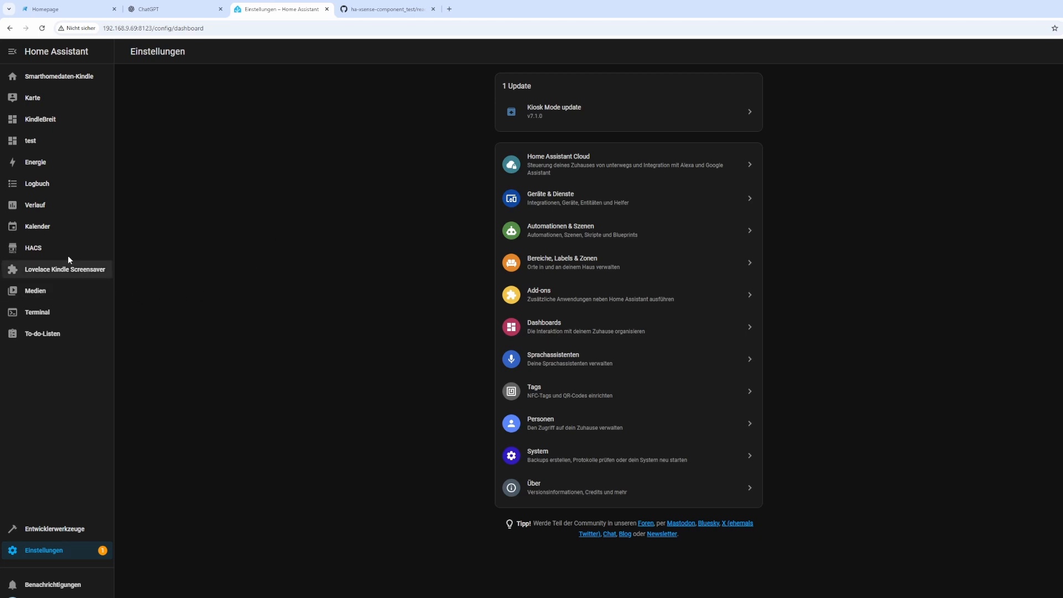
{"action": "left_click", "coordinate": [33, 248]}
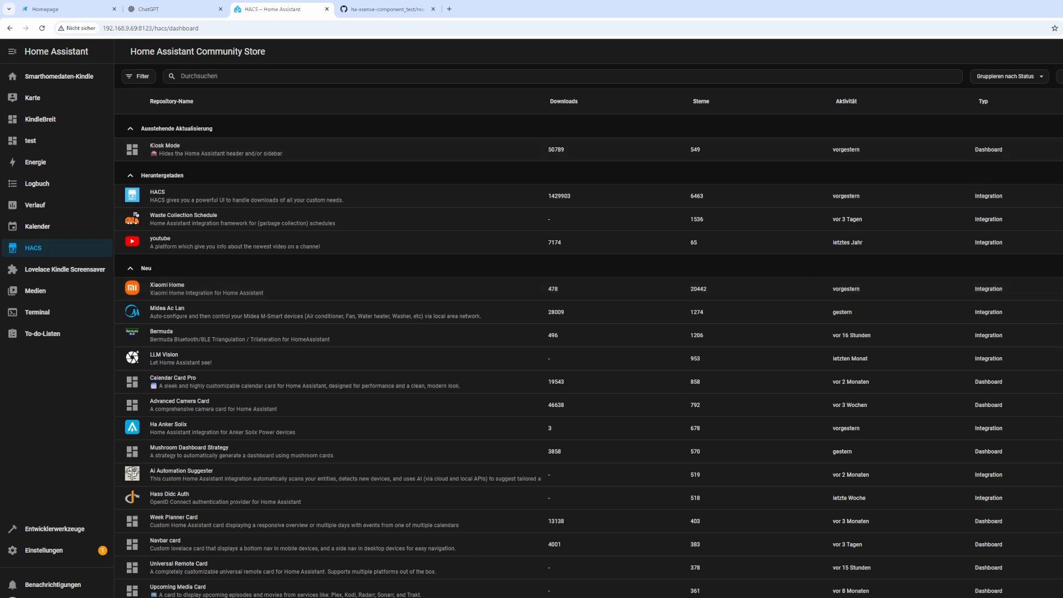
Try to add the copied ha-xsense-component_test URL as a custom repository of type Integration
{"action": "left_click", "coordinate": [1059, 76]}
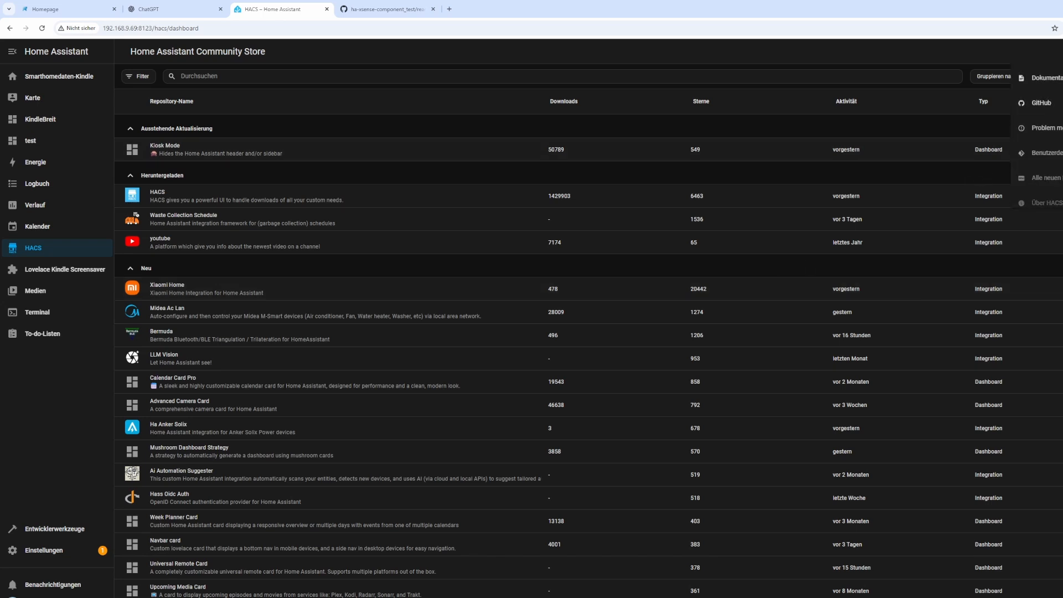
{"action": "left_click", "coordinate": [1046, 153]}
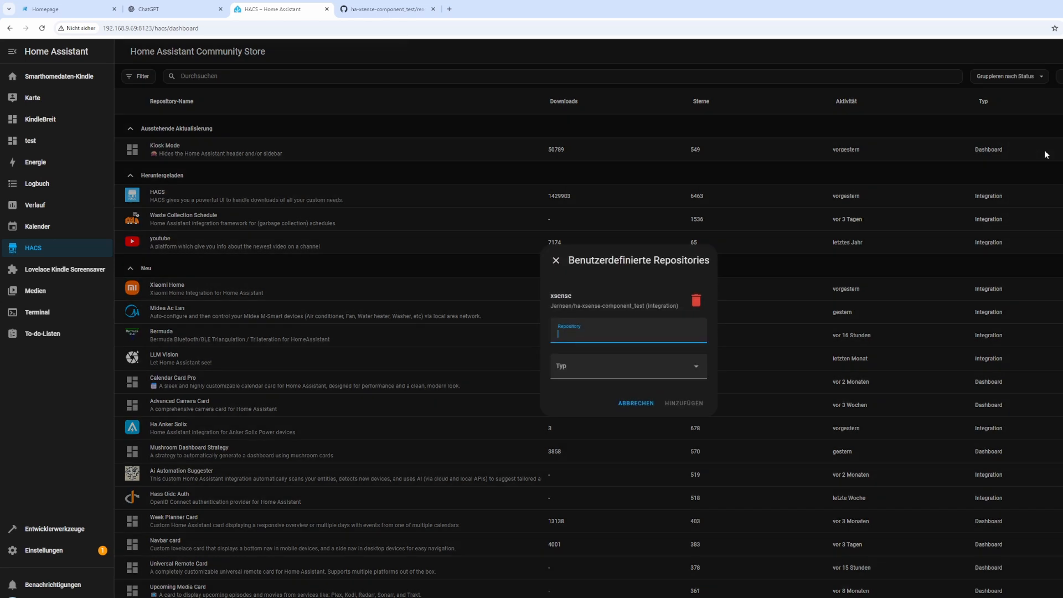
{"action": "key", "text": "ctrl+v"}
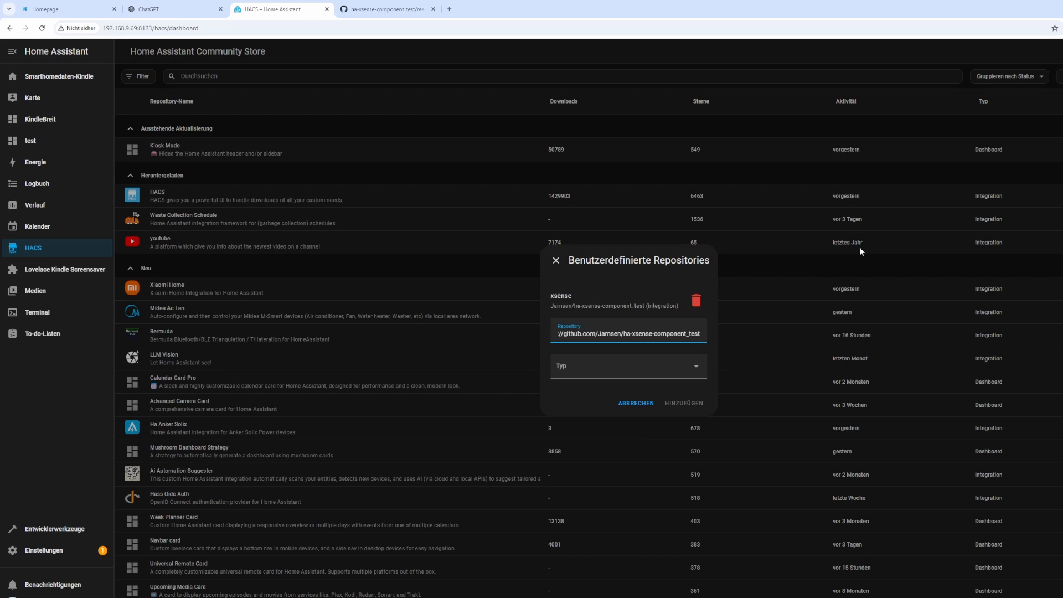
{"action": "left_click", "coordinate": [692, 371]}
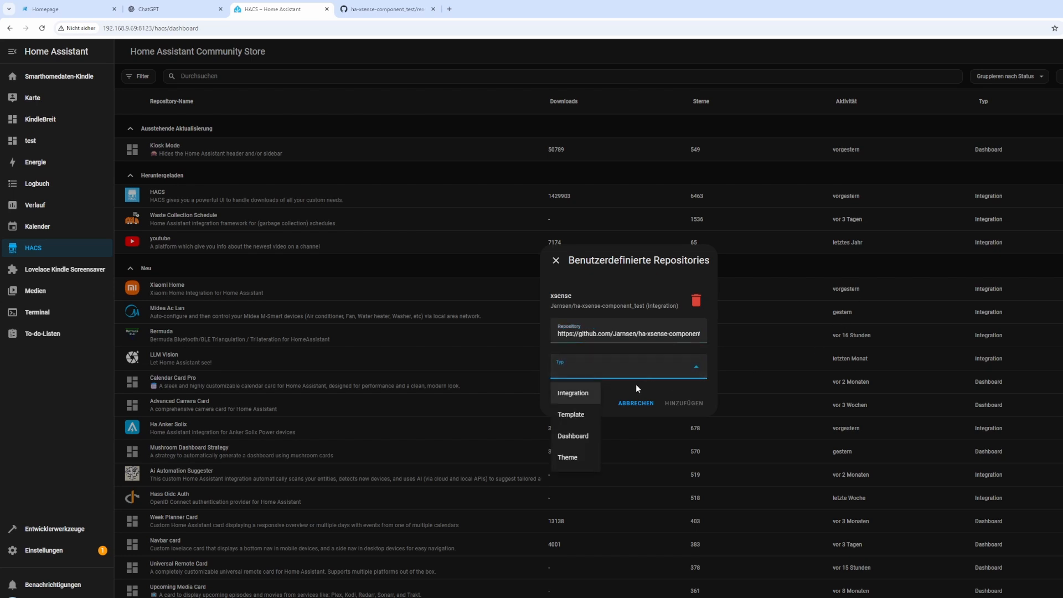
{"action": "left_click", "coordinate": [579, 397]}
{"action": "left_click", "coordinate": [672, 406]}
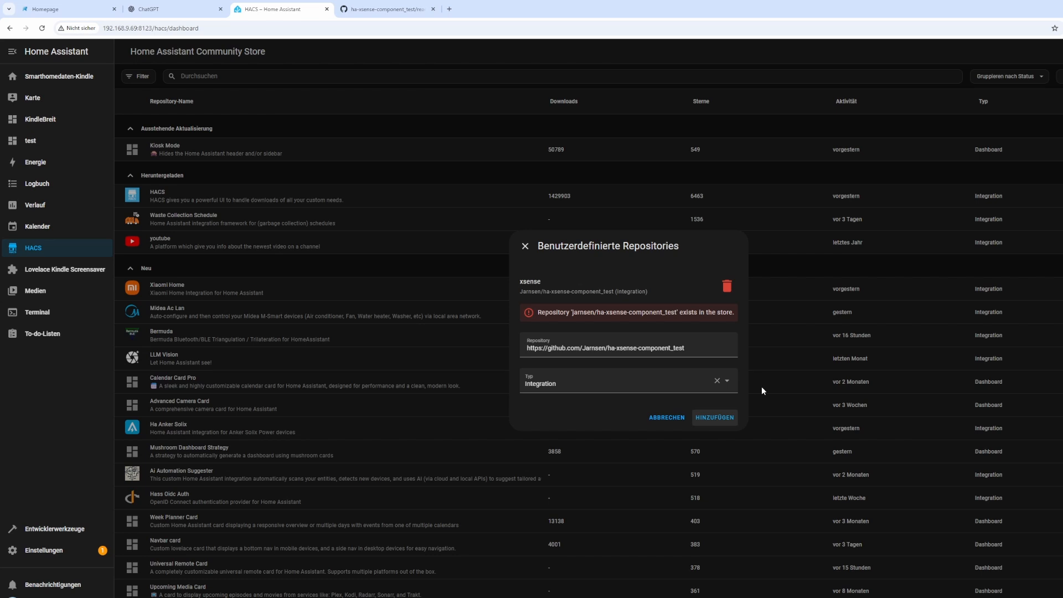
{"action": "left_click", "coordinate": [666, 418]}
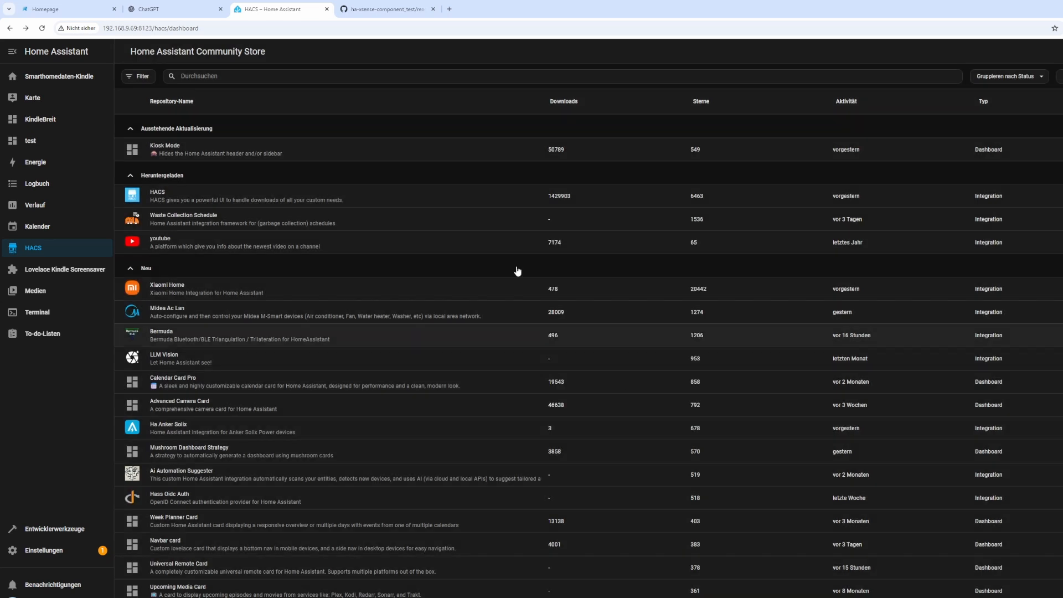
Find the xsense repository in HACS by searching for "xs" and download version v.1.0.16
{"action": "left_click", "coordinate": [241, 75]}
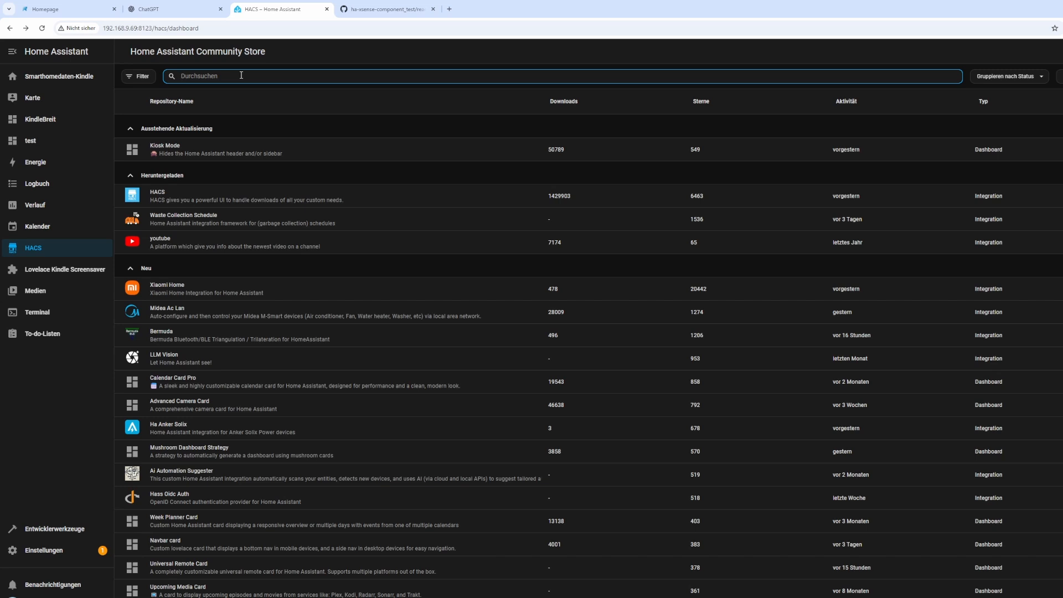
{"action": "type", "text": "xs"}
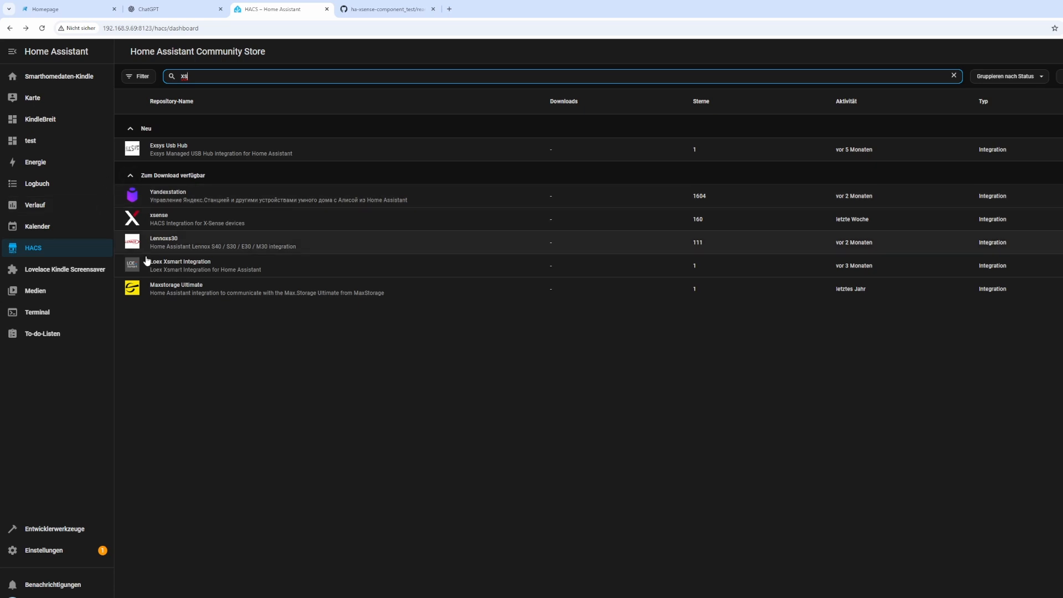
{"action": "left_click", "coordinate": [156, 224]}
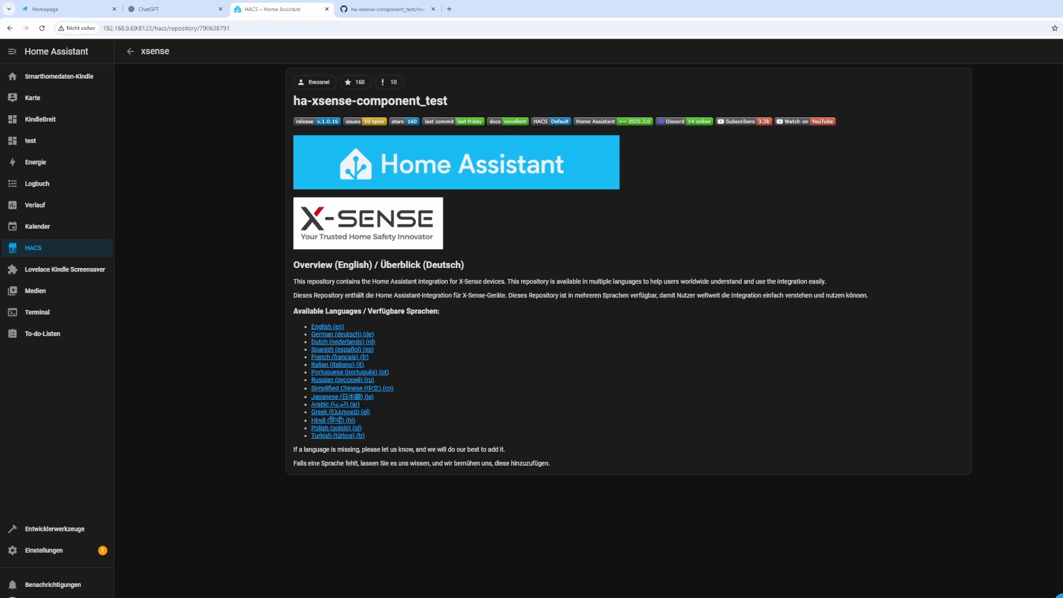
{"action": "left_click", "coordinate": [1059, 596]}
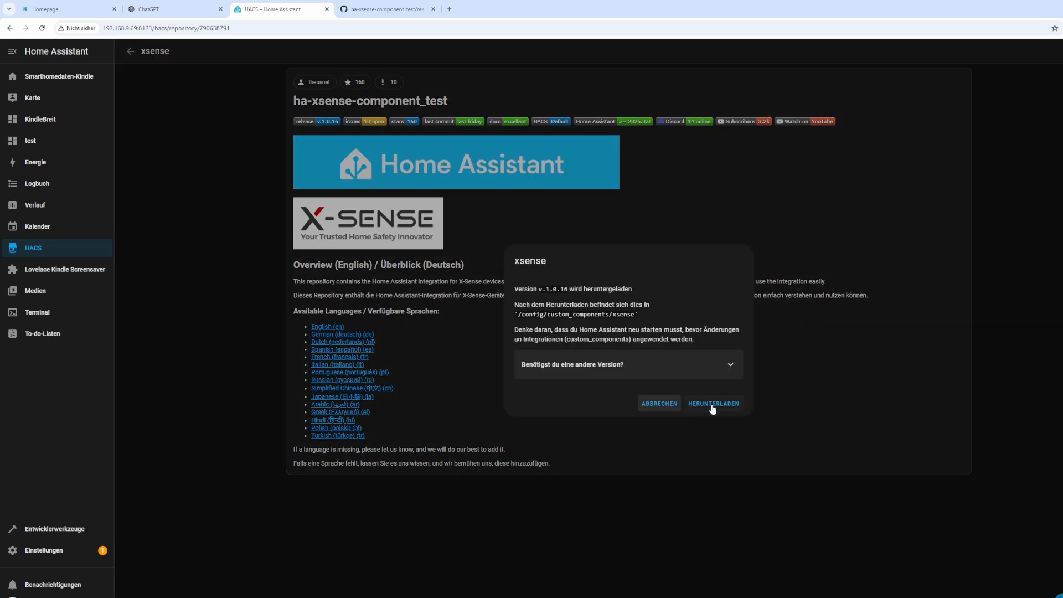
{"action": "left_click", "coordinate": [701, 370]}
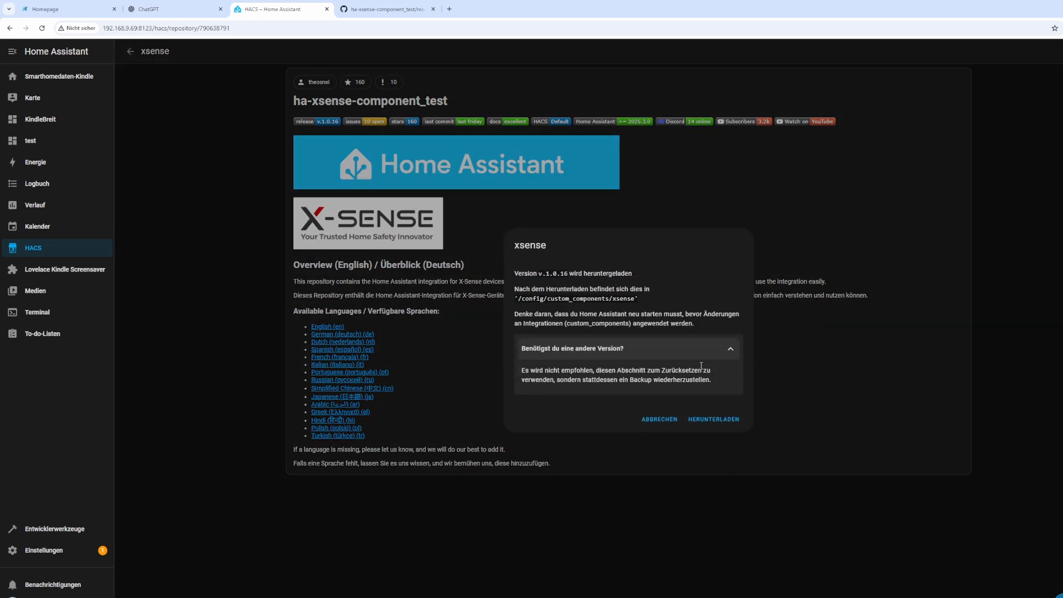
{"action": "left_click", "coordinate": [726, 342]}
{"action": "left_click", "coordinate": [707, 406]}
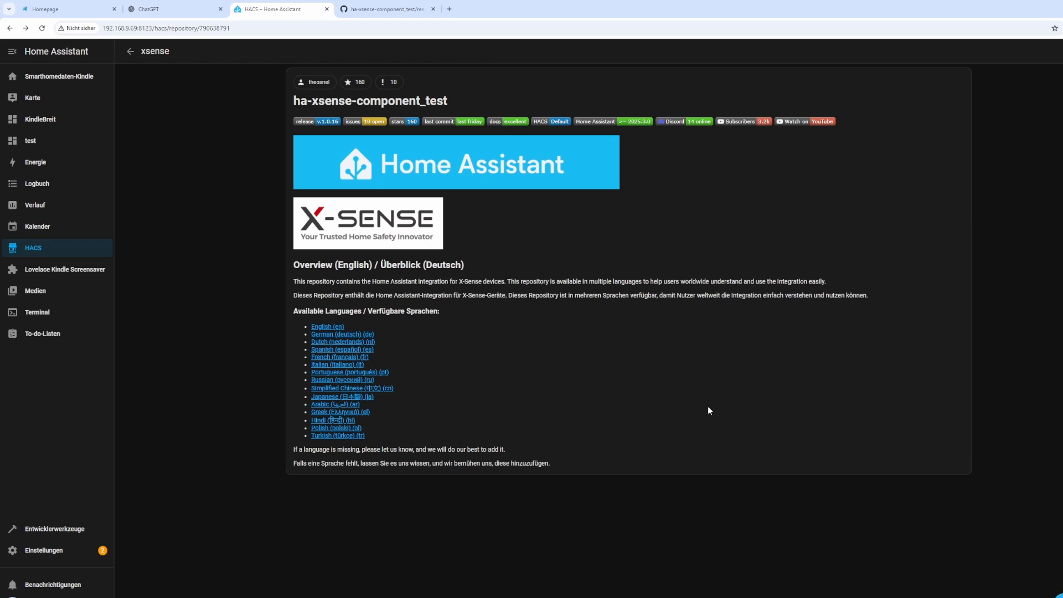
{"action": "left_click", "coordinate": [130, 51]}
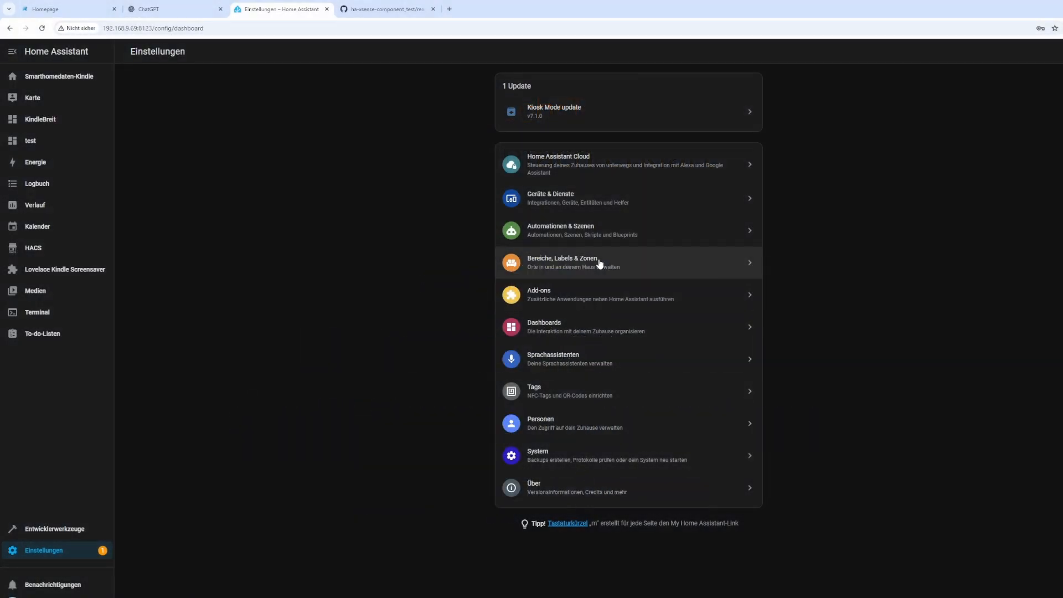
Start adding the X-Sense Home Security integration under devices and services, searching the providers for "xs"
{"action": "left_click", "coordinate": [551, 201]}
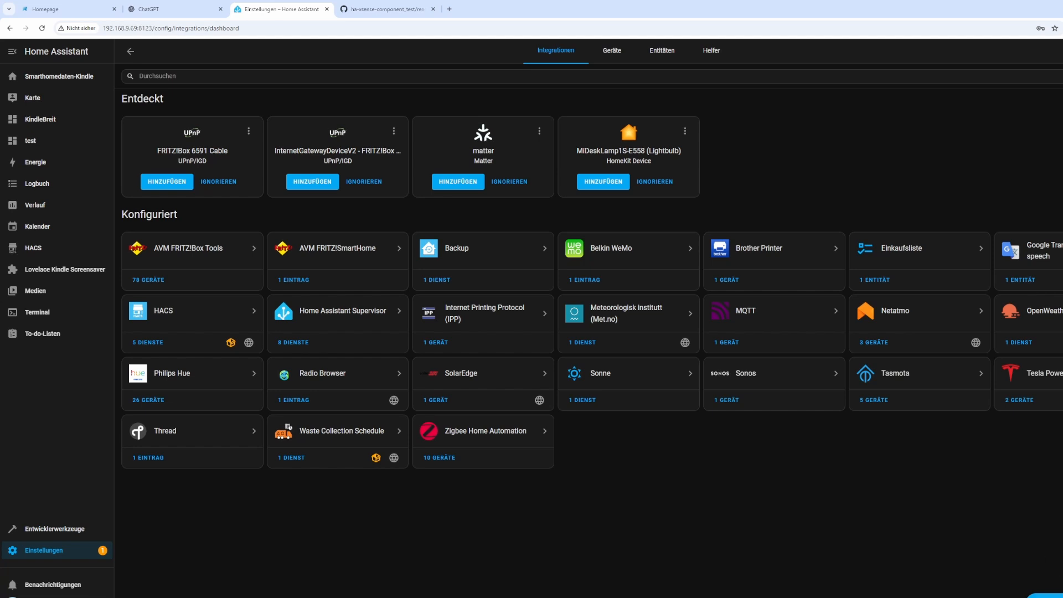
{"action": "left_click", "coordinate": [1048, 595]}
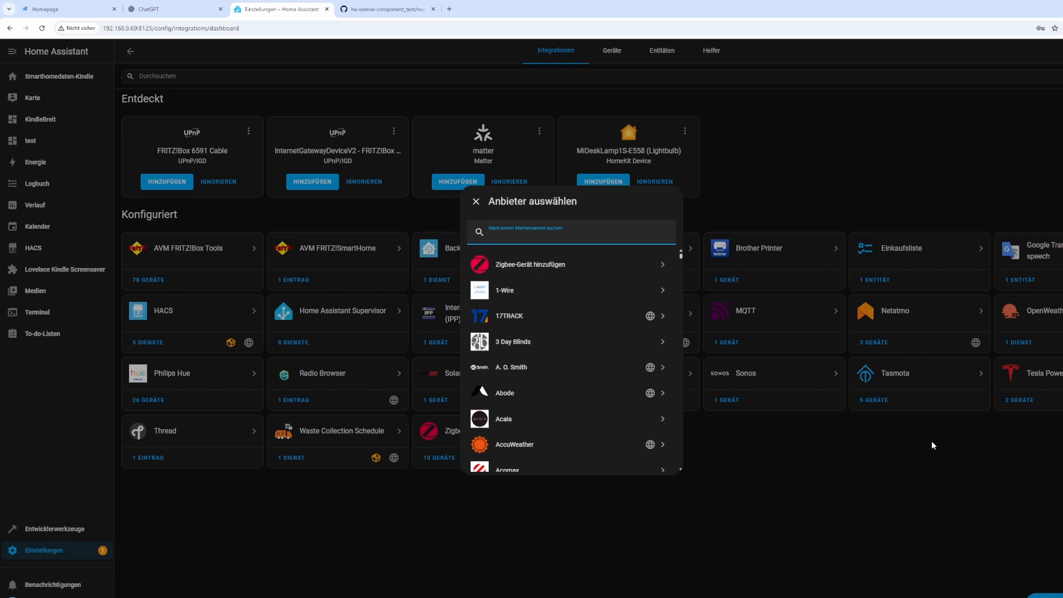
{"action": "type", "text": "xs"}
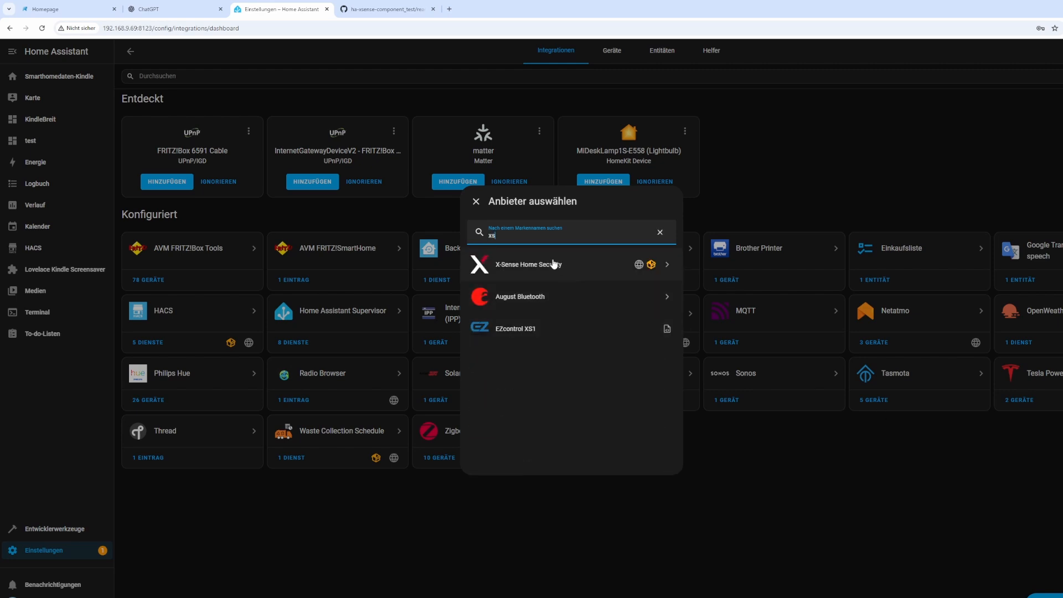
{"action": "left_click", "coordinate": [526, 269]}
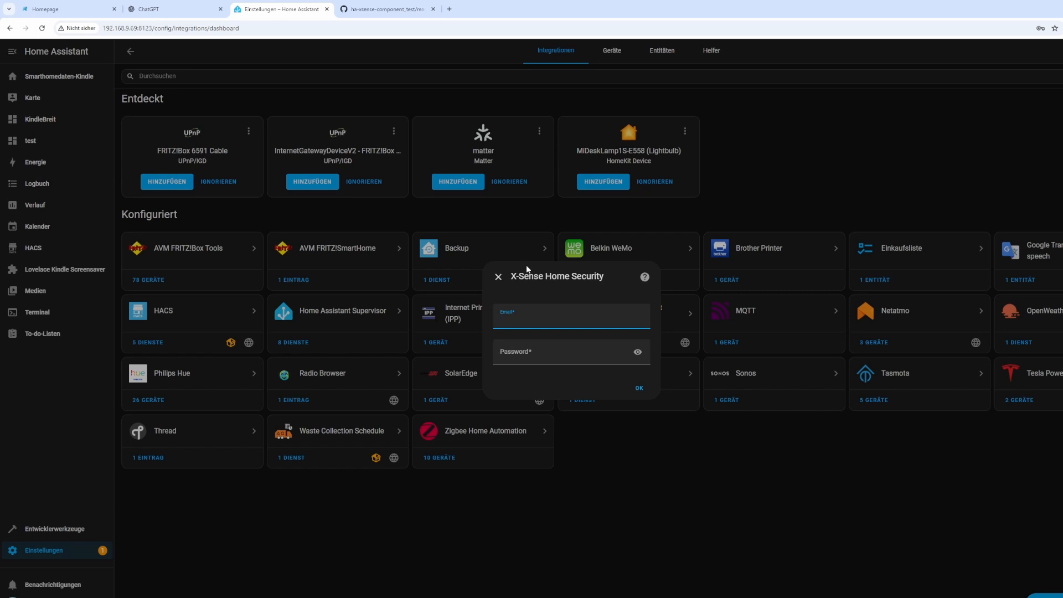
Try to sign in to X-Sense Home Security by filling in the Email and Password fields
{"action": "type", "text": "a-user"}
{"action": "left_click", "coordinate": [520, 354]}
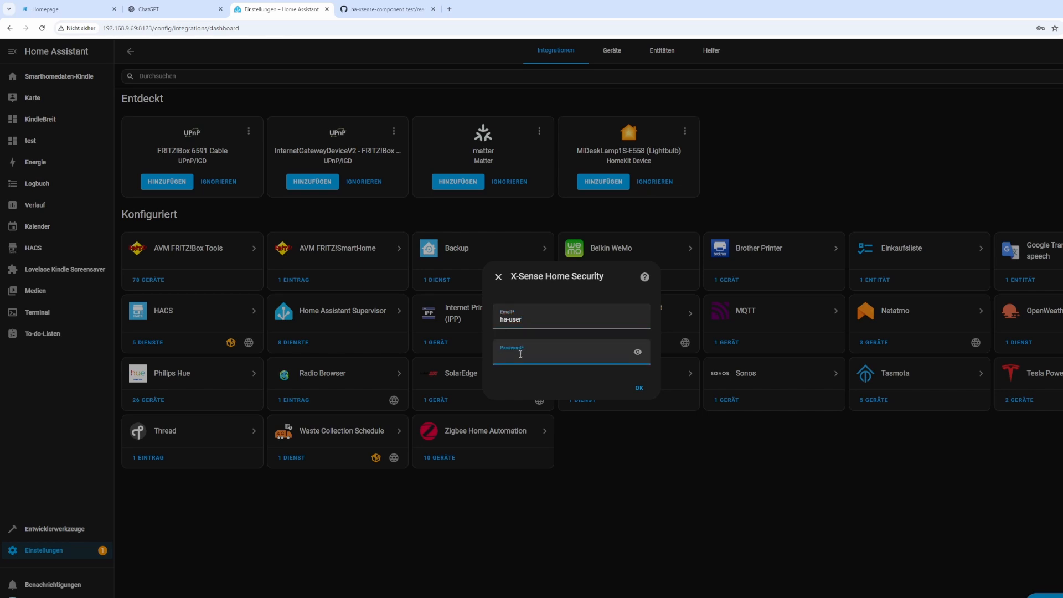
{"action": "type", "text": "•••"}
{"action": "left_click", "coordinate": [638, 389]}
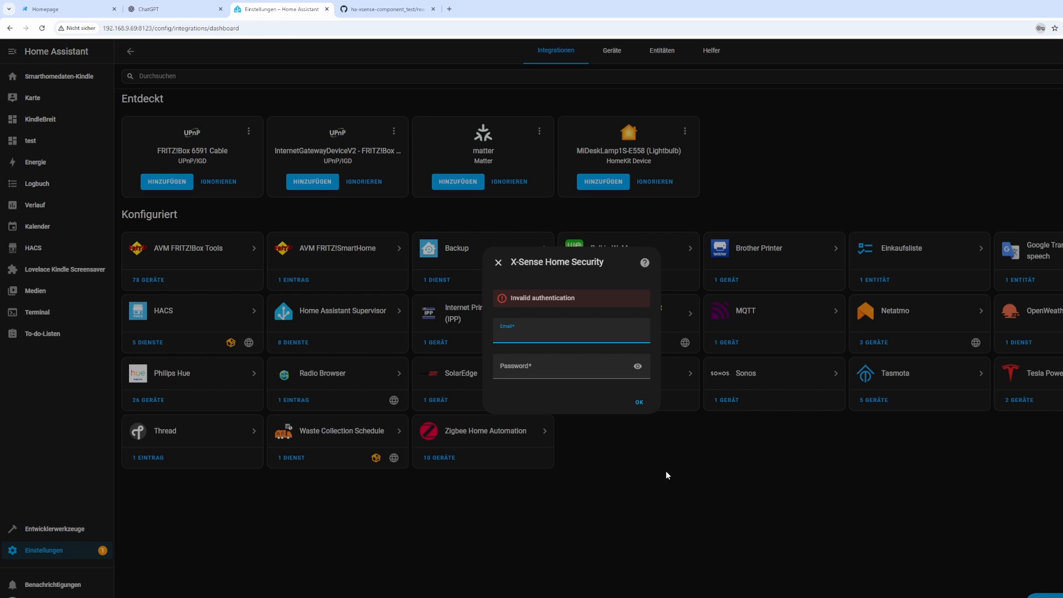
Enter the X-Sense account's email and password again and submit the sign-in
{"action": "left_click", "coordinate": [1051, 52]}
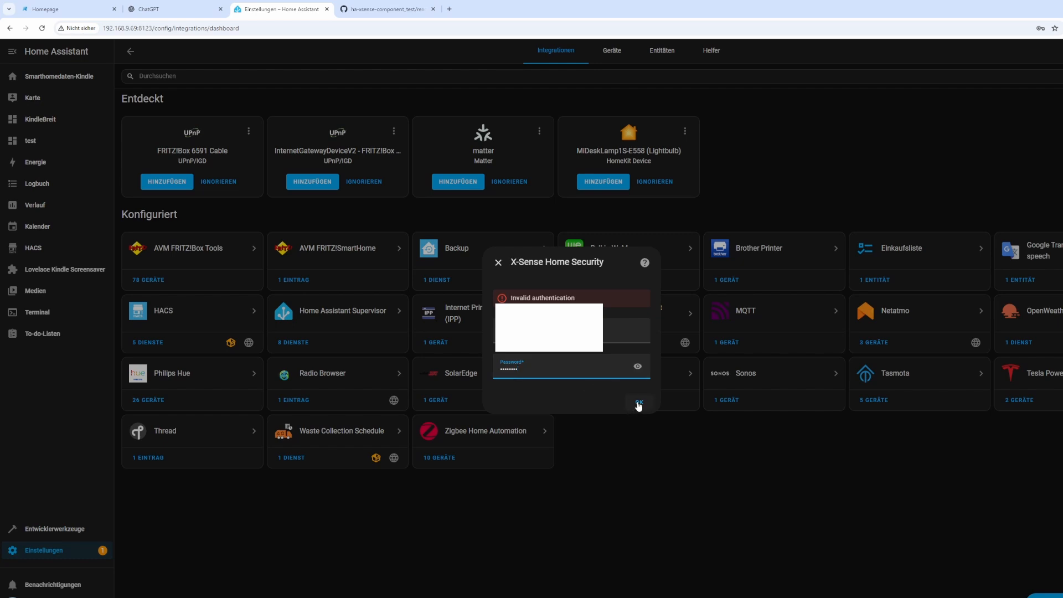
{"action": "left_click", "coordinate": [639, 403]}
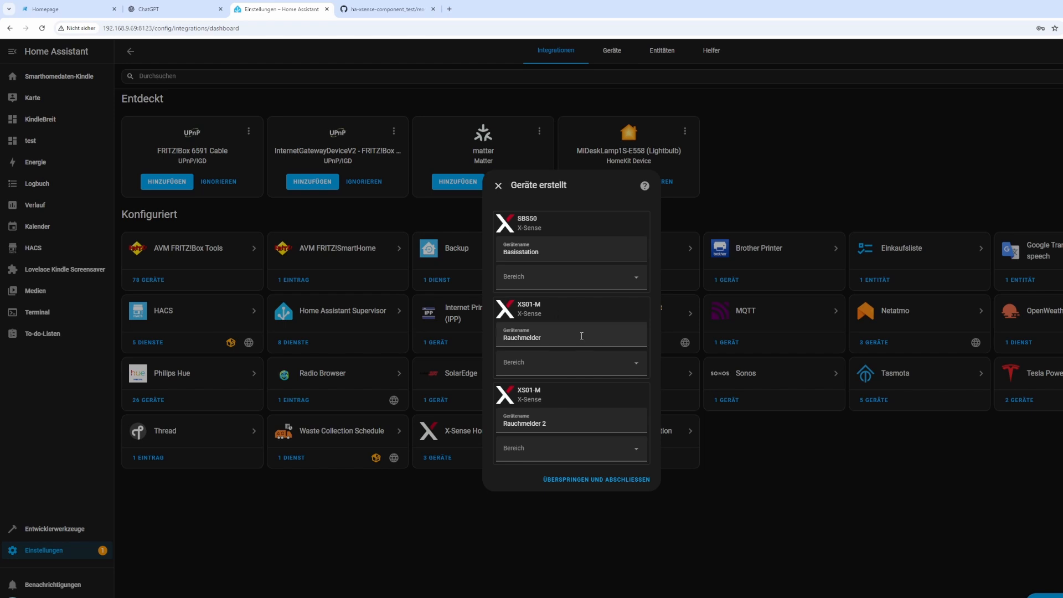
Assign the Basisstation to ControlRoom, Rauchmelder to Küche and Rauchmelder 2 to Wohnzimmer, and finish the setup
{"action": "left_click", "coordinate": [637, 279]}
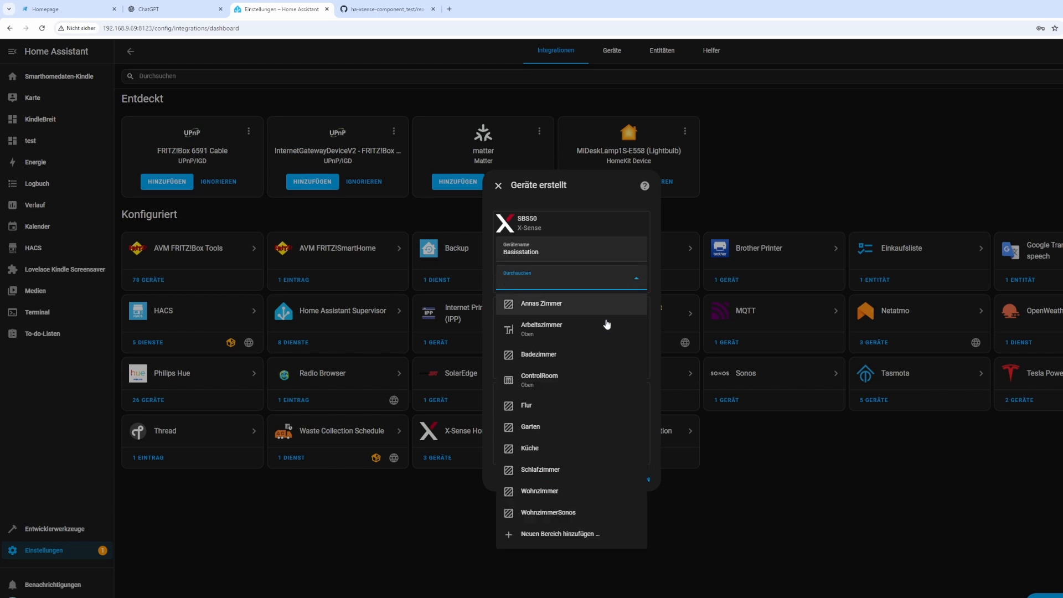
{"action": "left_click", "coordinate": [552, 380]}
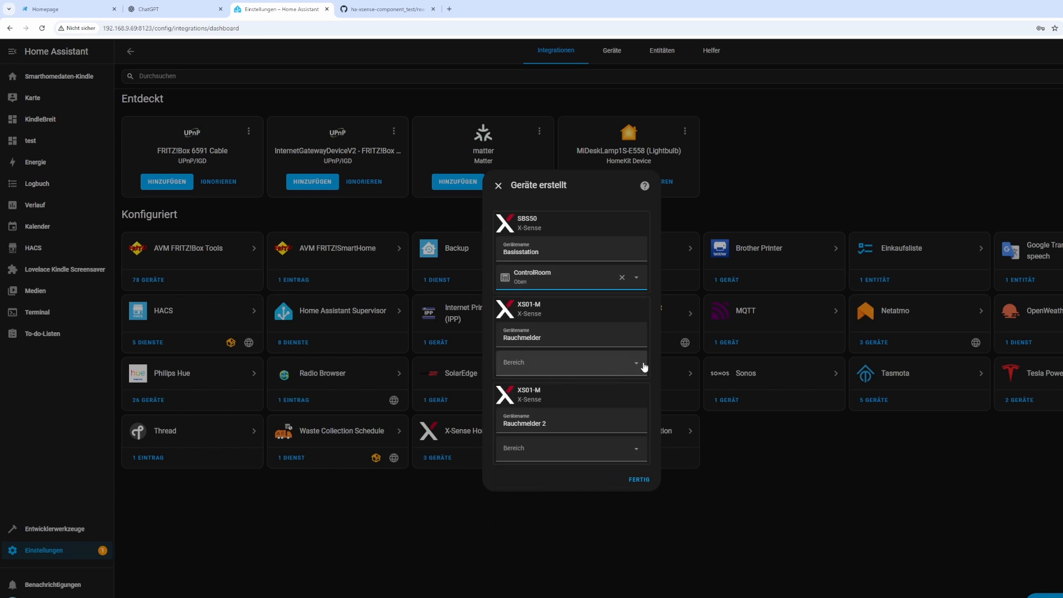
{"action": "left_click", "coordinate": [633, 366]}
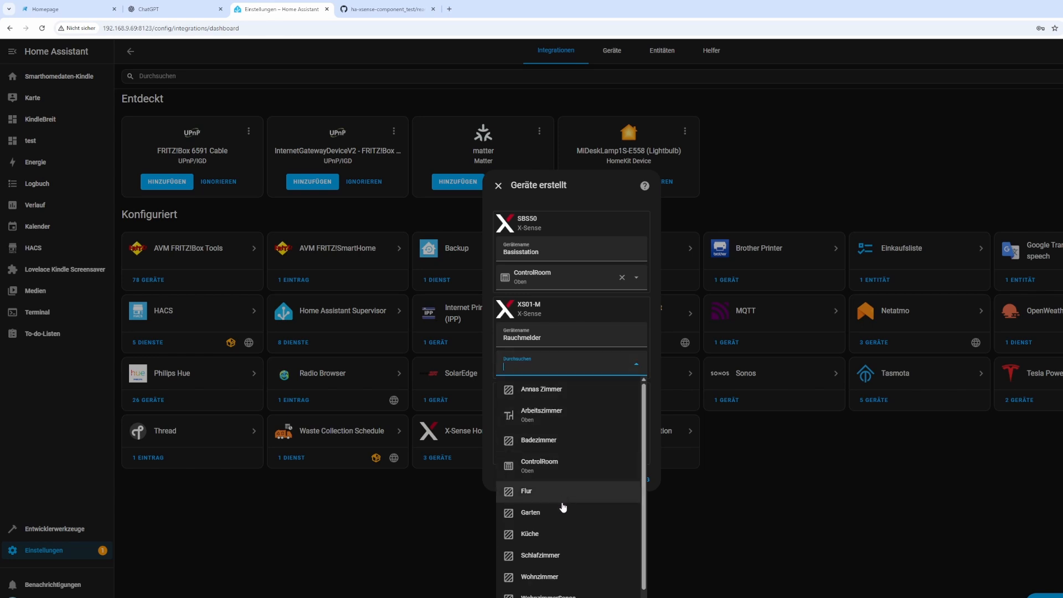
{"action": "left_click", "coordinate": [541, 535]}
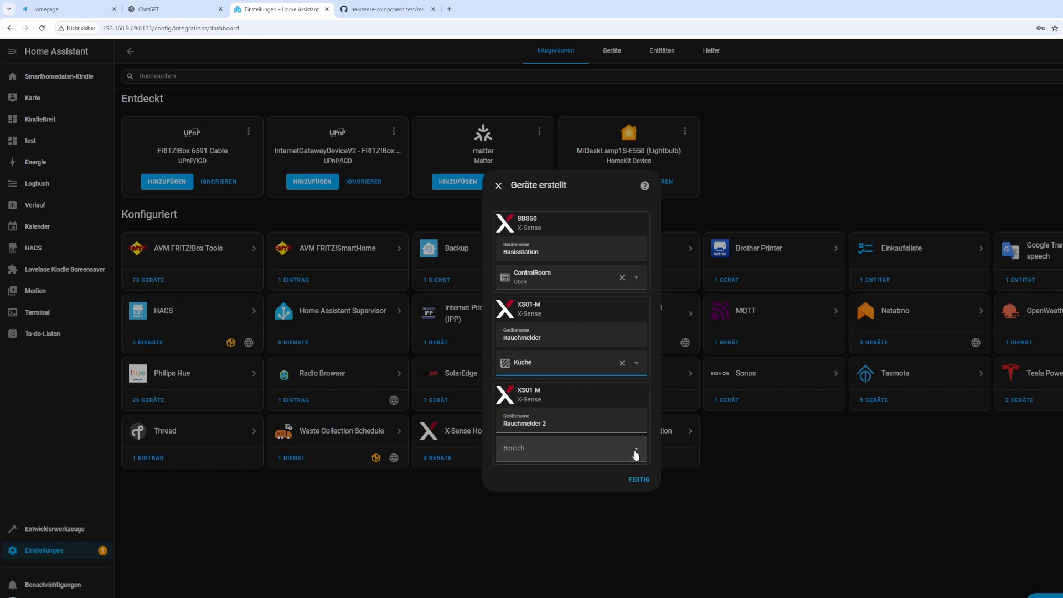
{"action": "left_click", "coordinate": [633, 453]}
{"action": "scroll", "coordinate": [624, 478], "scroll_direction": "down", "scroll_amount": 2}
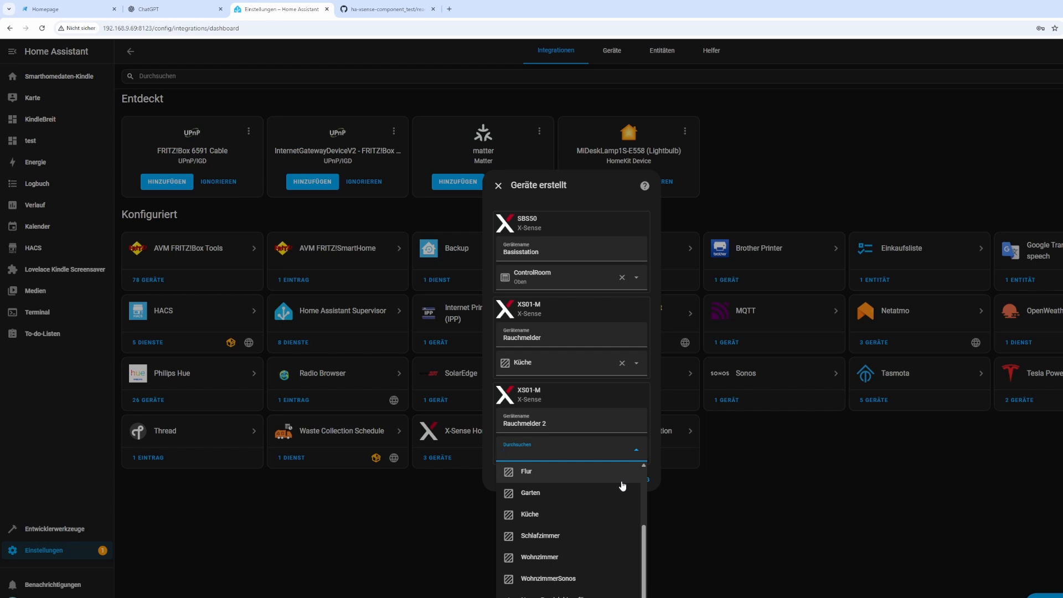
{"action": "scroll", "coordinate": [622, 486], "scroll_direction": "up", "scroll_amount": 1}
{"action": "scroll", "coordinate": [621, 486], "scroll_direction": "down", "scroll_amount": 1}
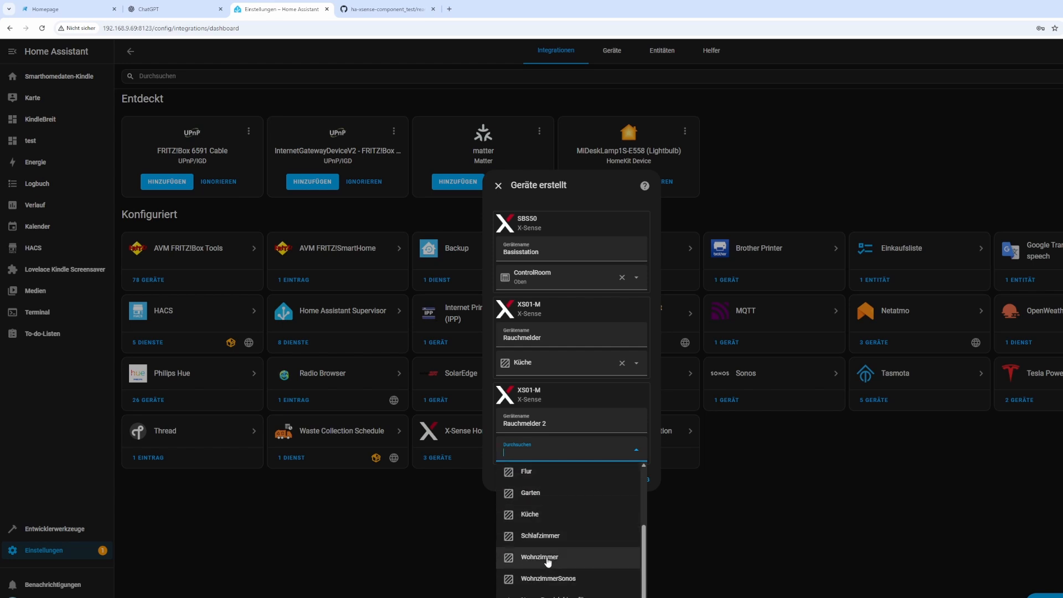
{"action": "left_click", "coordinate": [552, 563]}
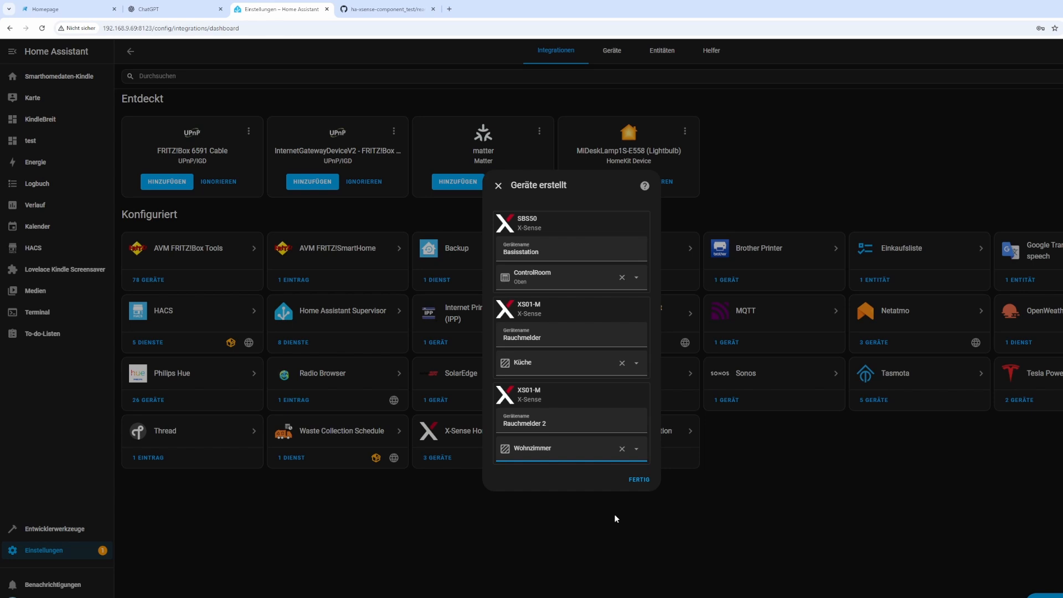
{"action": "left_click", "coordinate": [634, 479]}
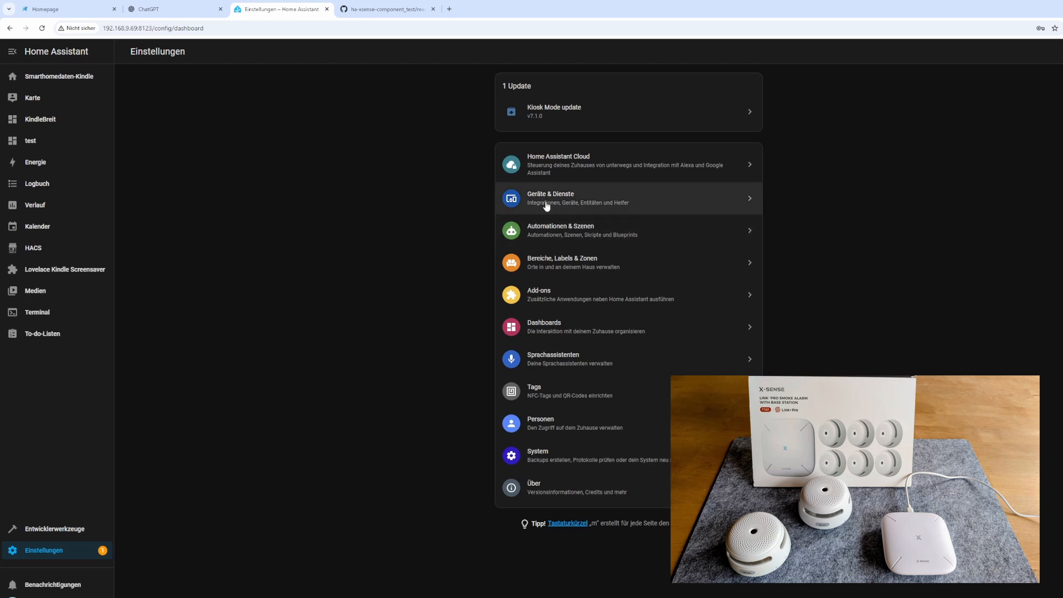
{"action": "left_click", "coordinate": [547, 206]}
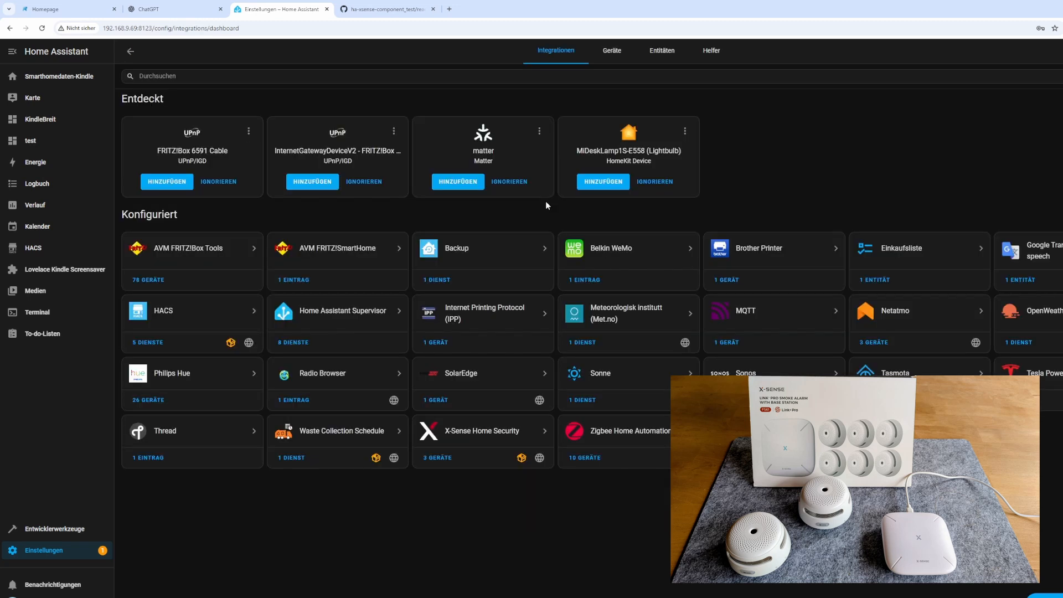
{"action": "left_click", "coordinate": [616, 52]}
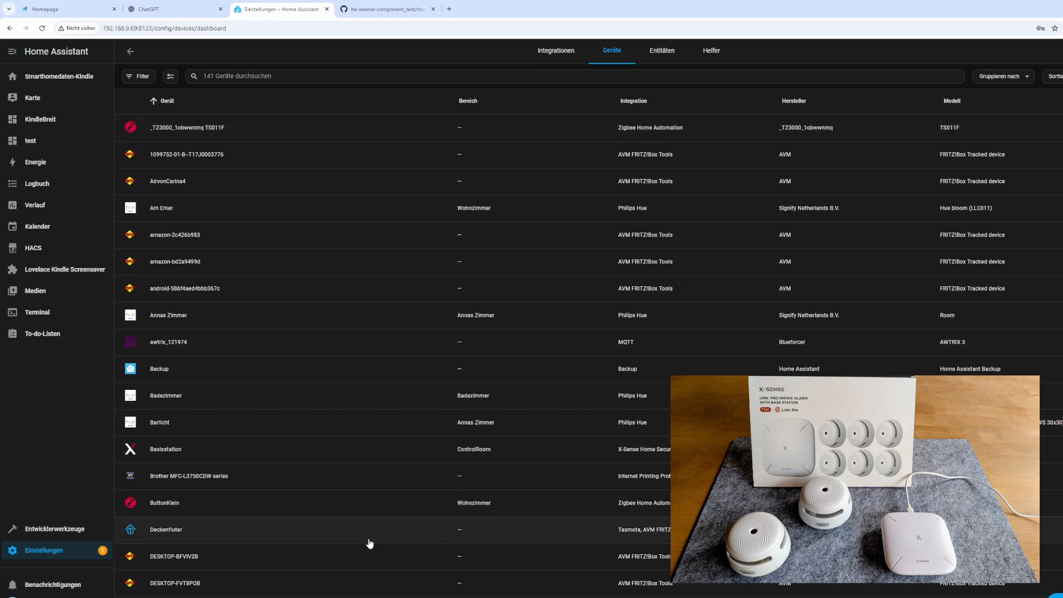
{"action": "left_click", "coordinate": [157, 454]}
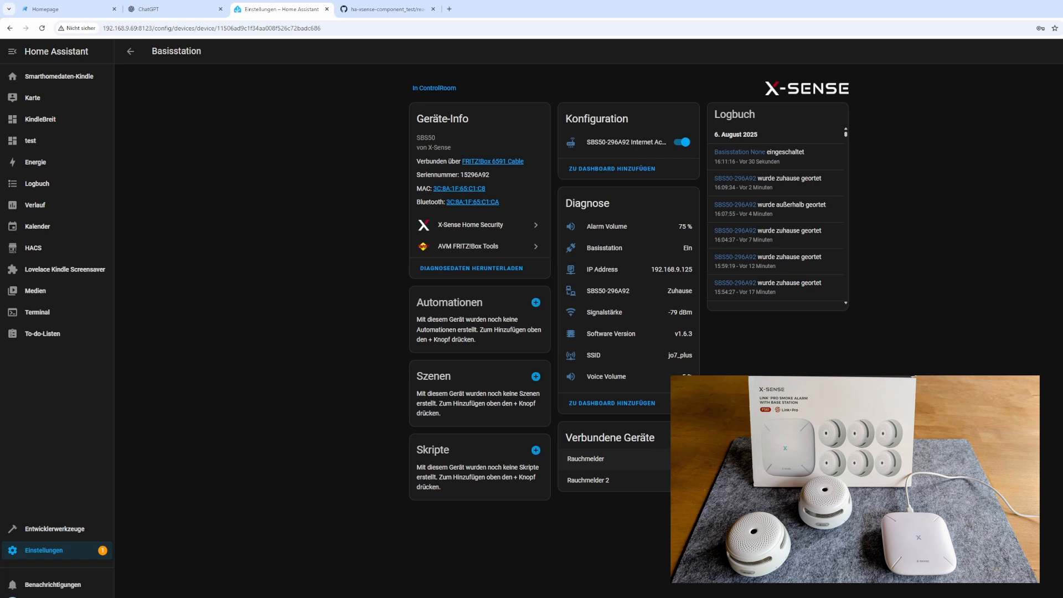
{"action": "left_click", "coordinate": [130, 52]}
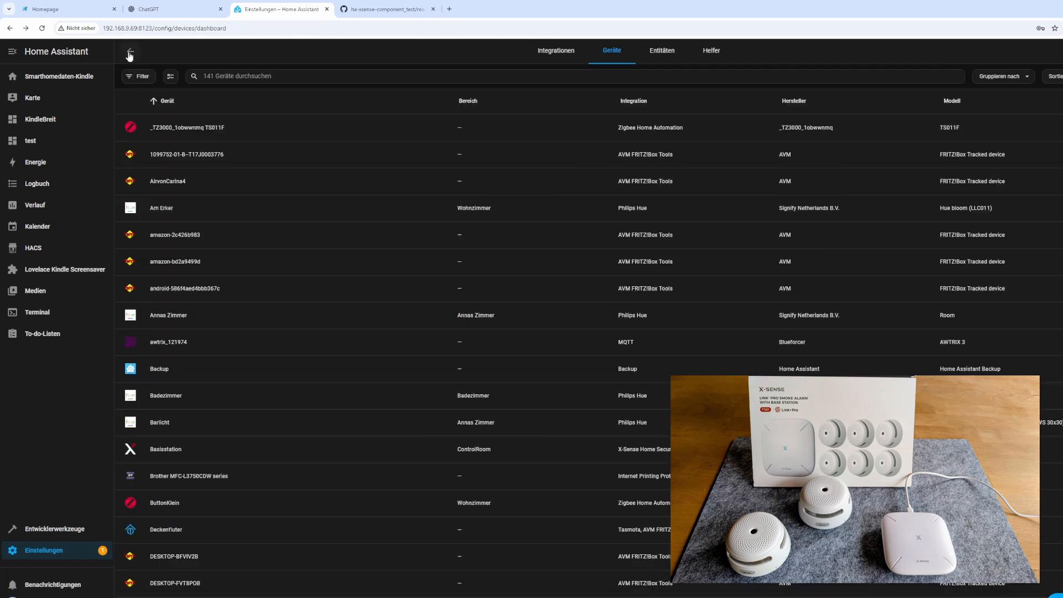
Find the Rauchmelder in the Küche by filtering devices with "rau" and trigger the Rauchmelder action in its configuration
{"action": "left_click", "coordinate": [208, 75]}
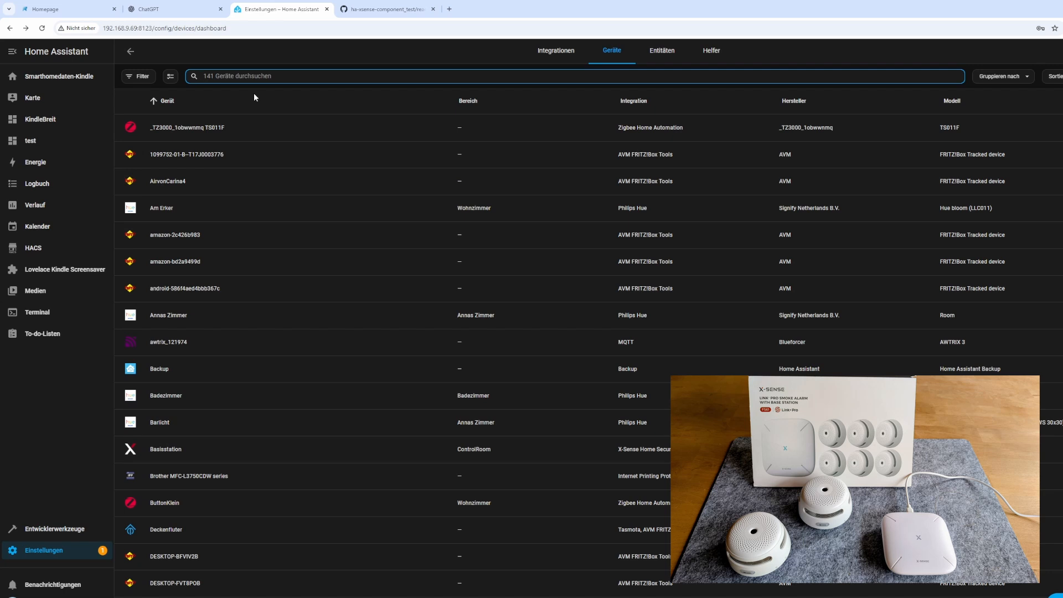
{"action": "type", "text": "rau"}
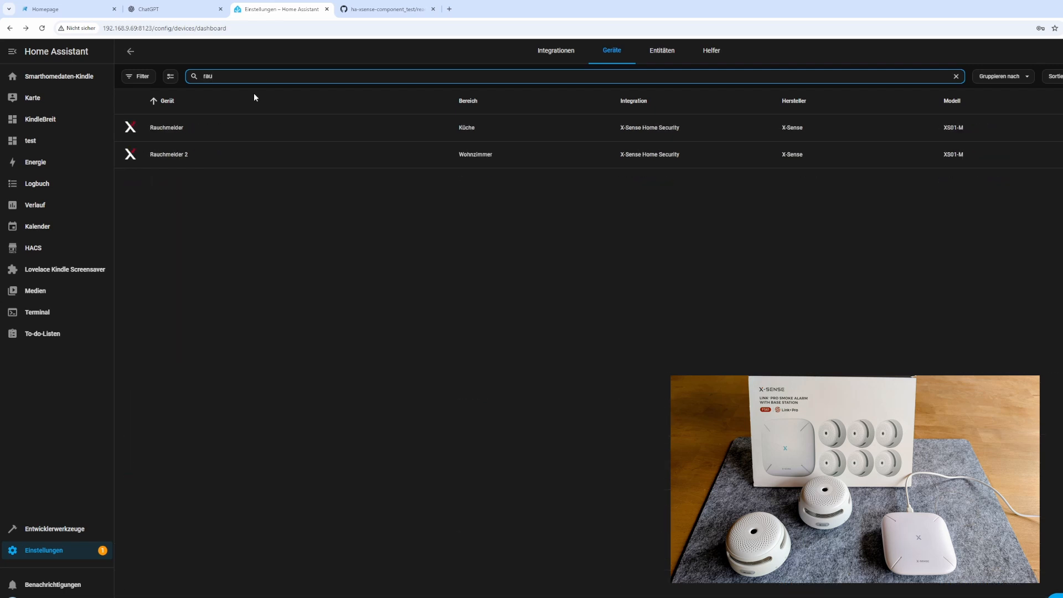
{"action": "left_click", "coordinate": [171, 132]}
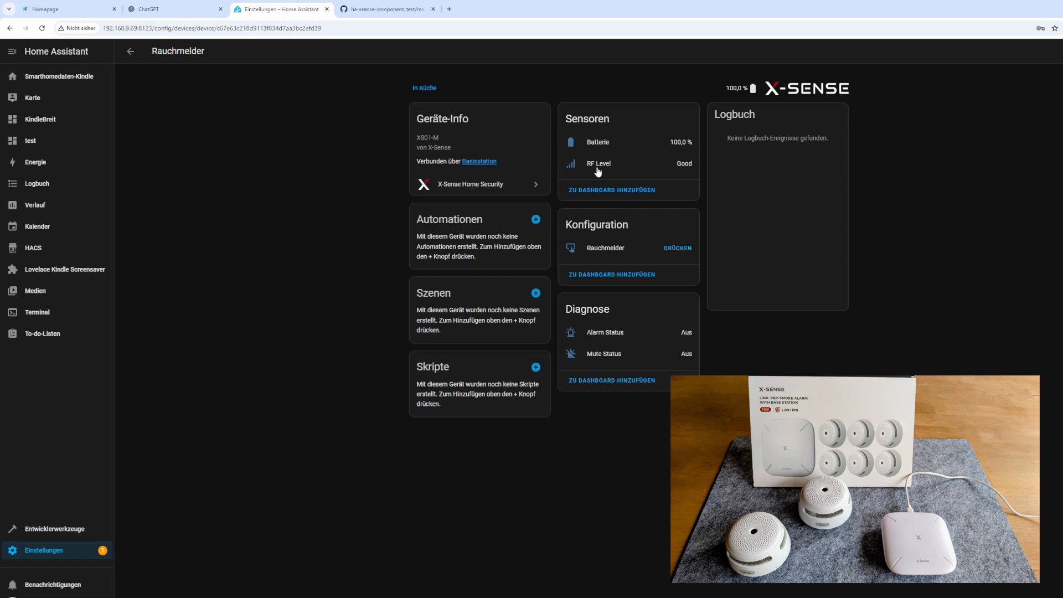
{"action": "left_click", "coordinate": [677, 249]}
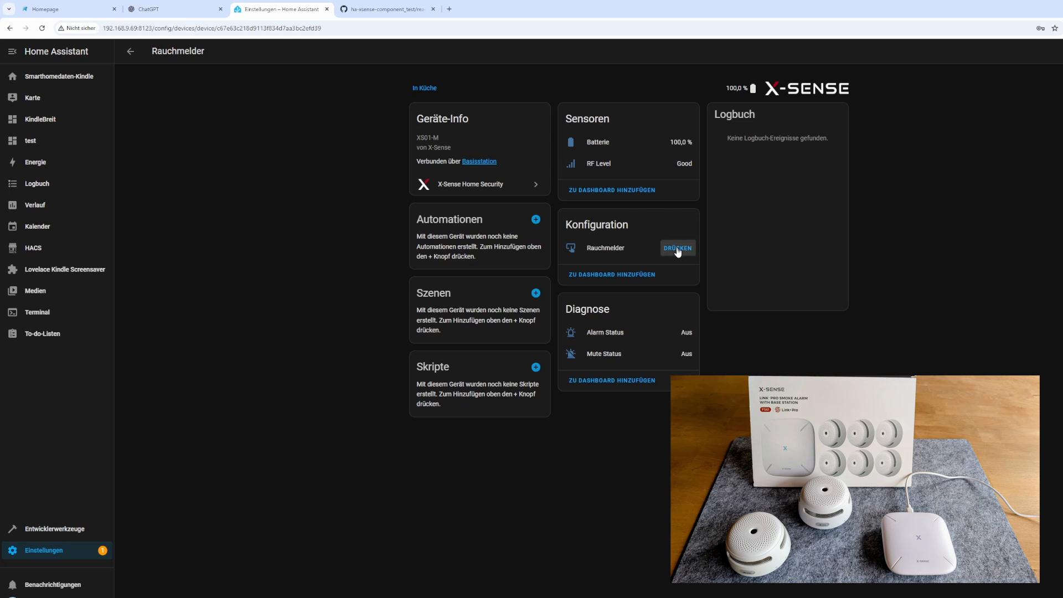